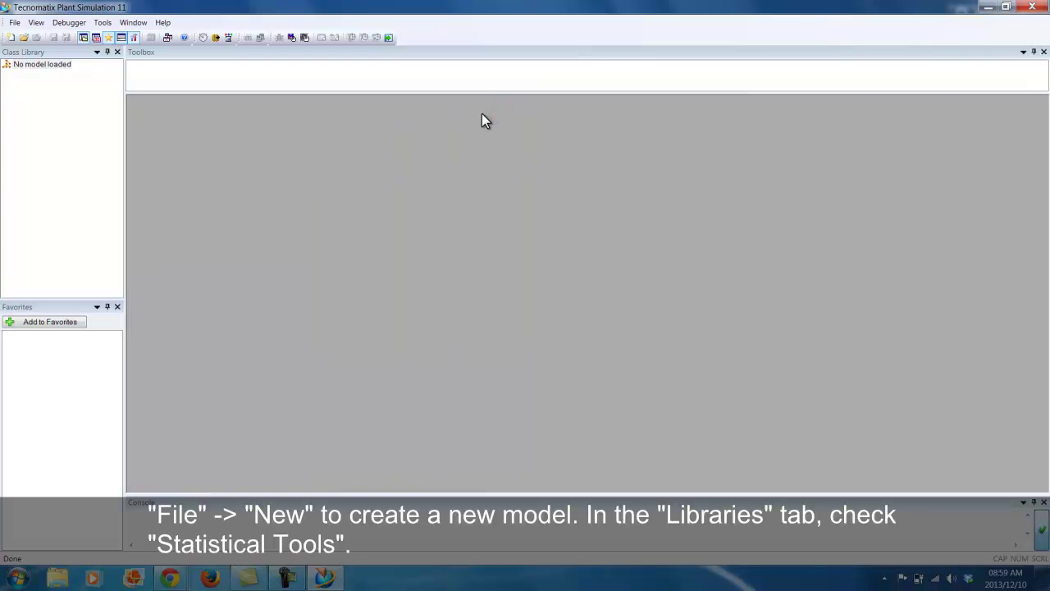
- Create a new model that includes the Statistical Tools library along with the default basic objects, and close its default frame window
left_click(16, 23)
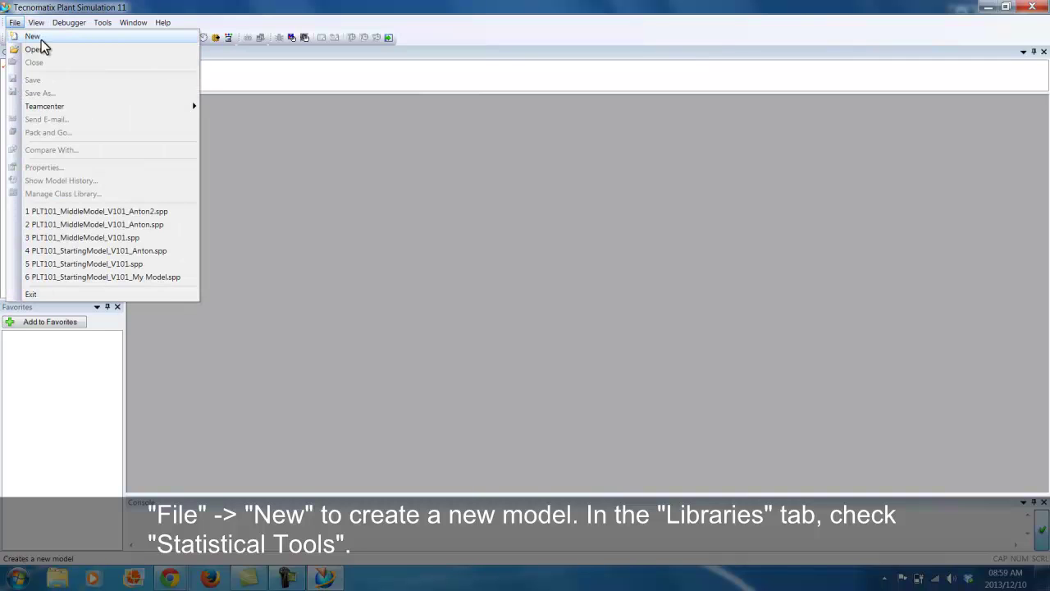
left_click(49, 39)
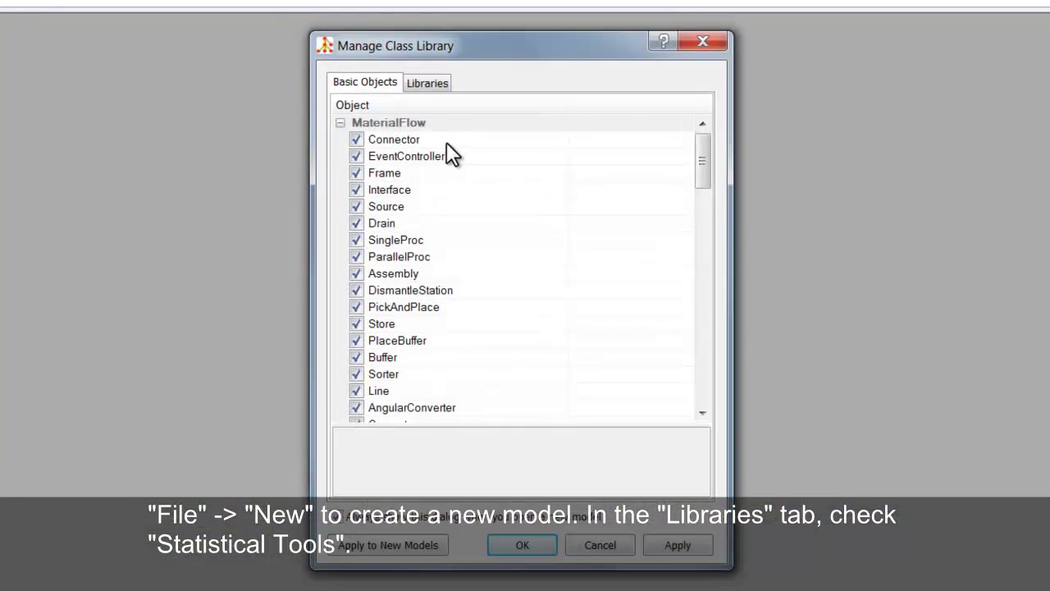
left_click(421, 85)
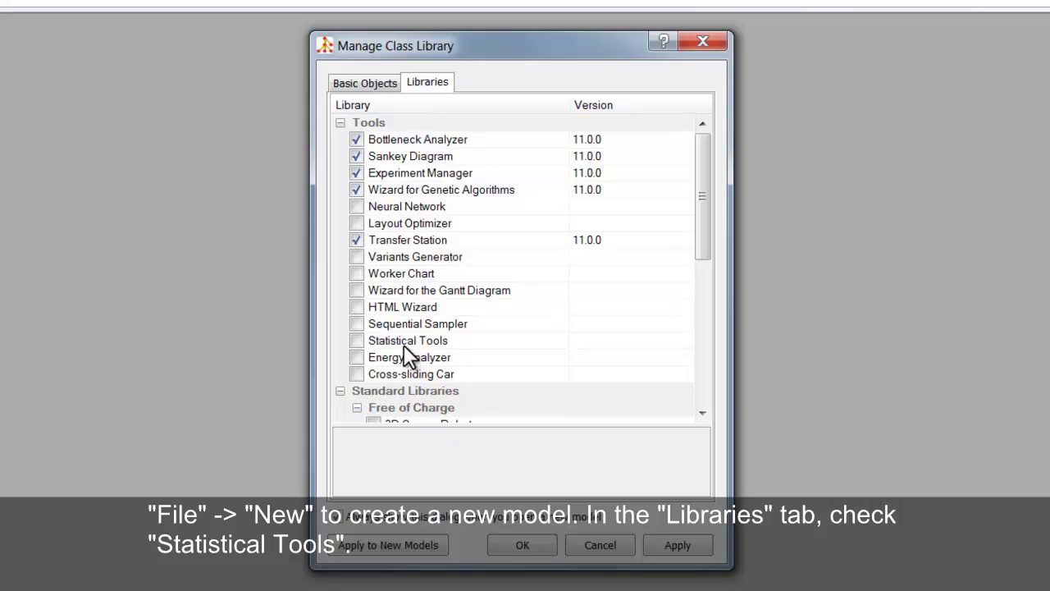
left_click(358, 340)
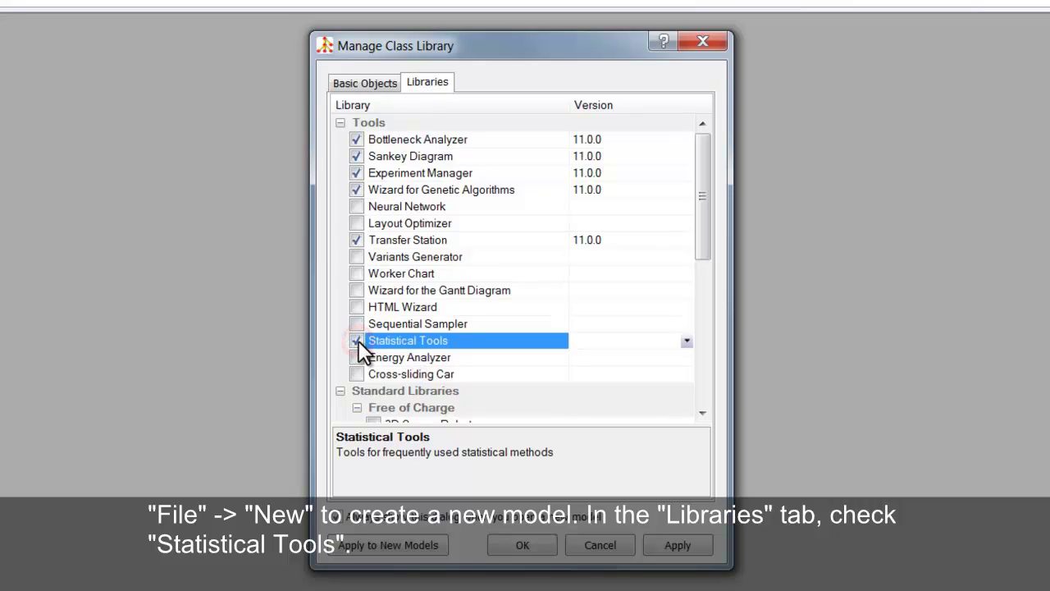
left_click_drag(707, 174, 698, 339)
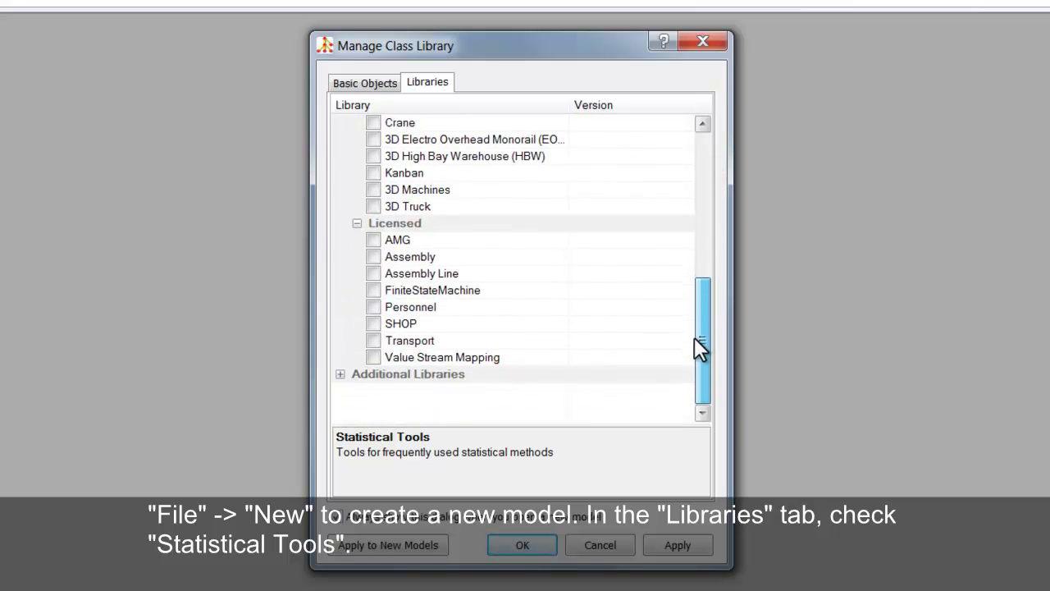
left_click(375, 83)
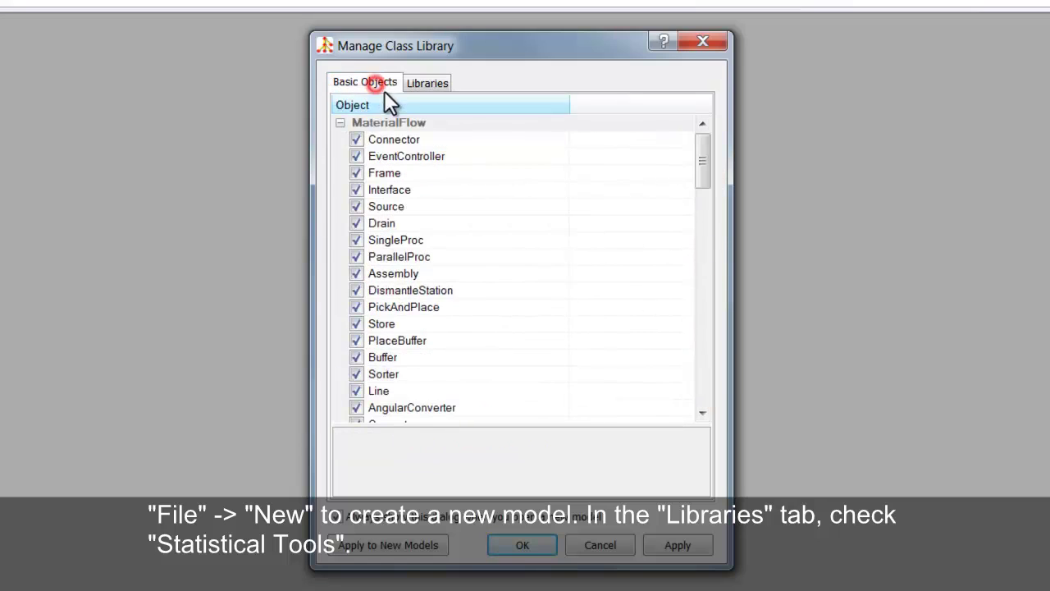
left_click_drag(702, 153, 706, 380)
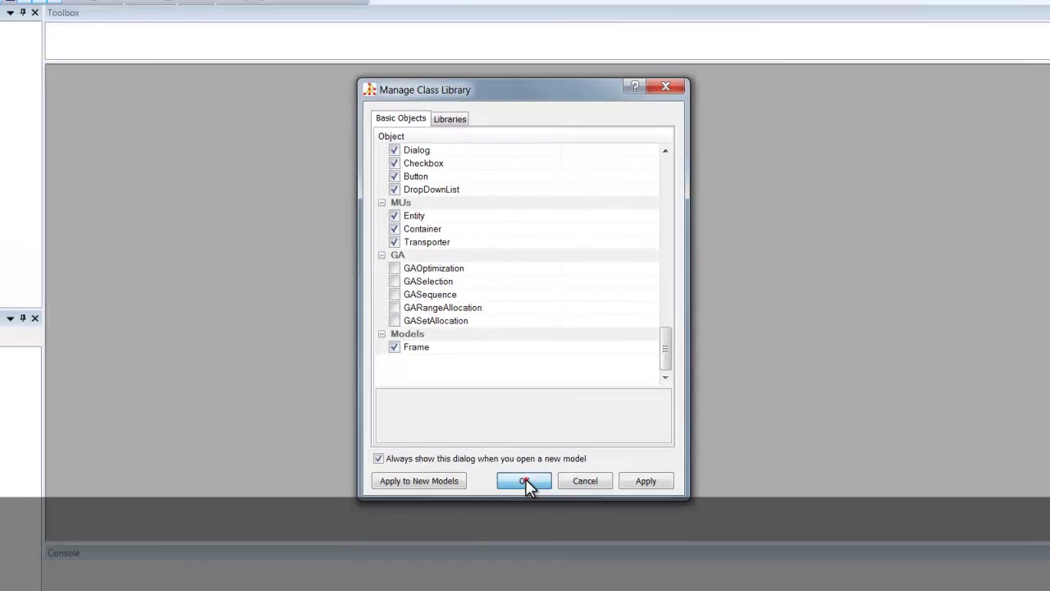
left_click(525, 545)
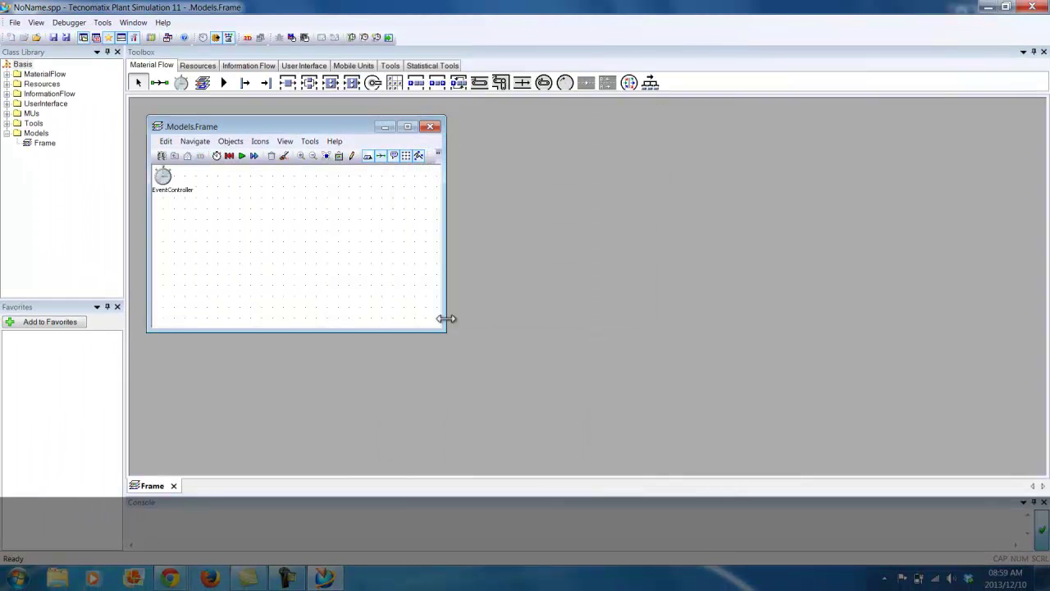
left_click(429, 128)
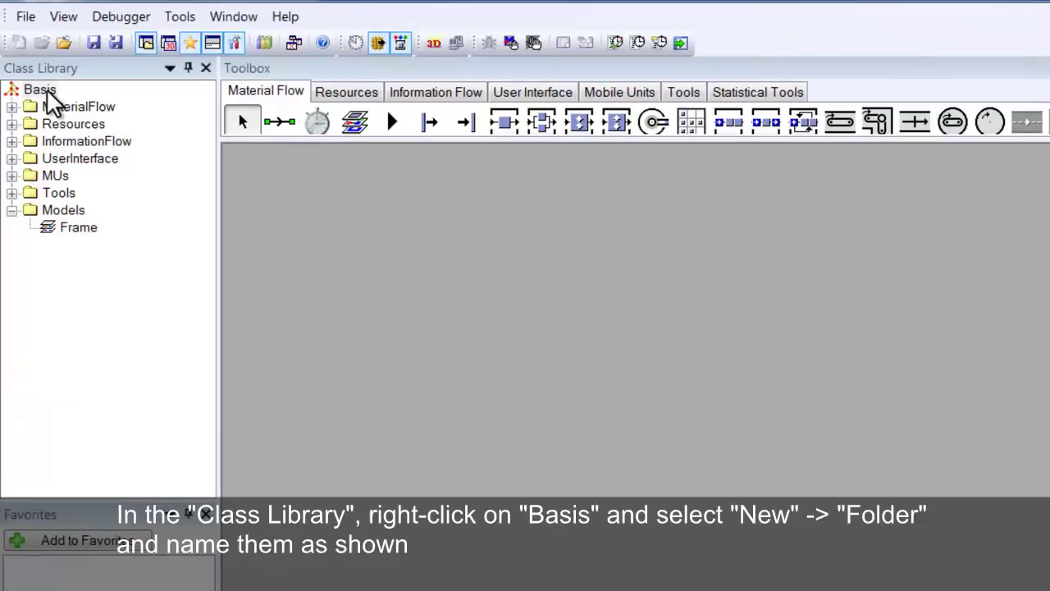
- Add a folder named TestModels directly under Basis in the class library
right_click(41, 84)
mouse_move(107, 114)
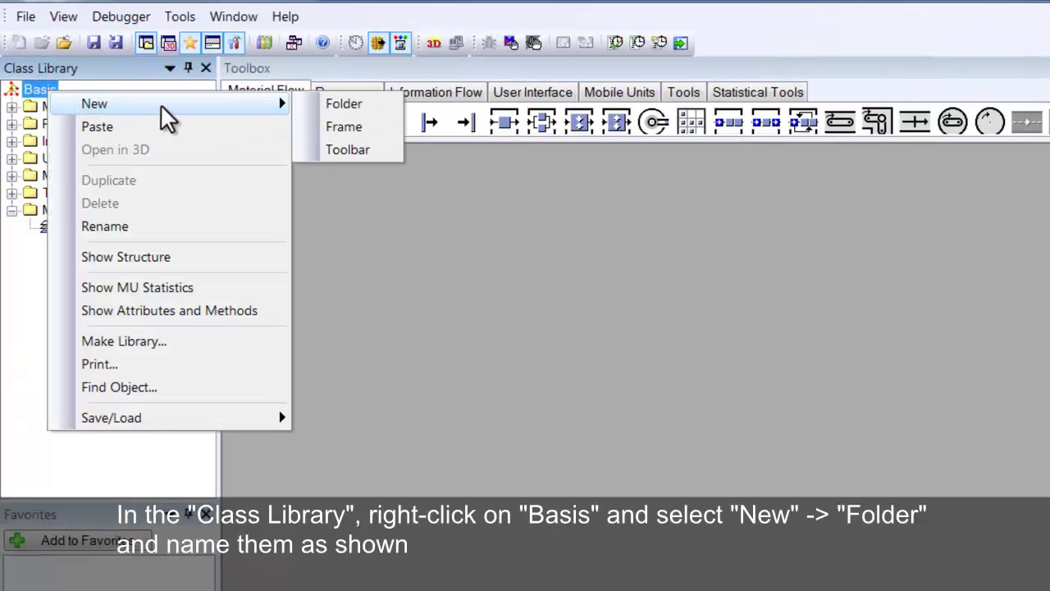
left_click(359, 105)
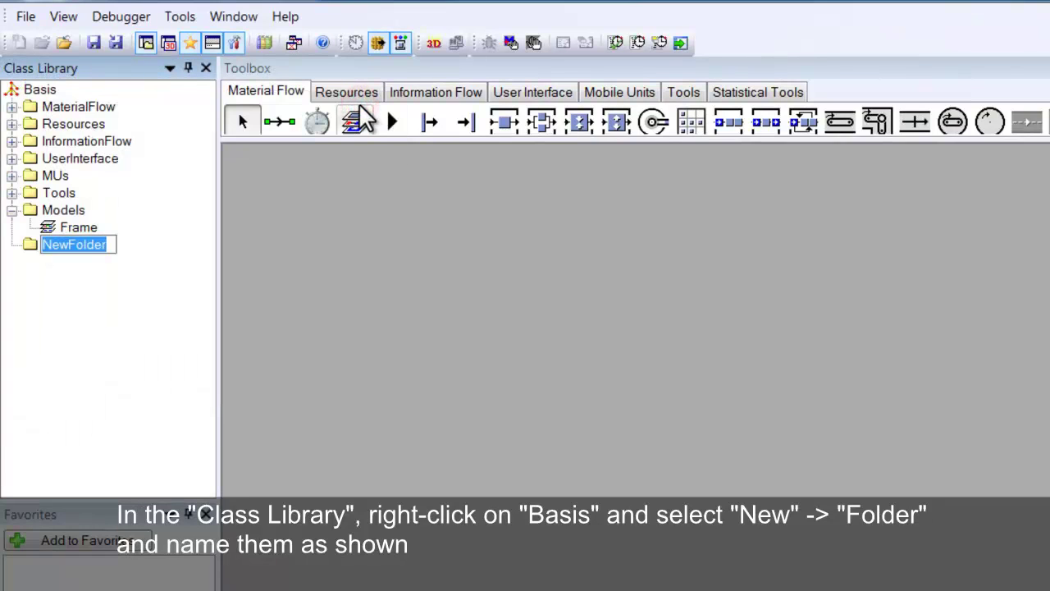
type("T")
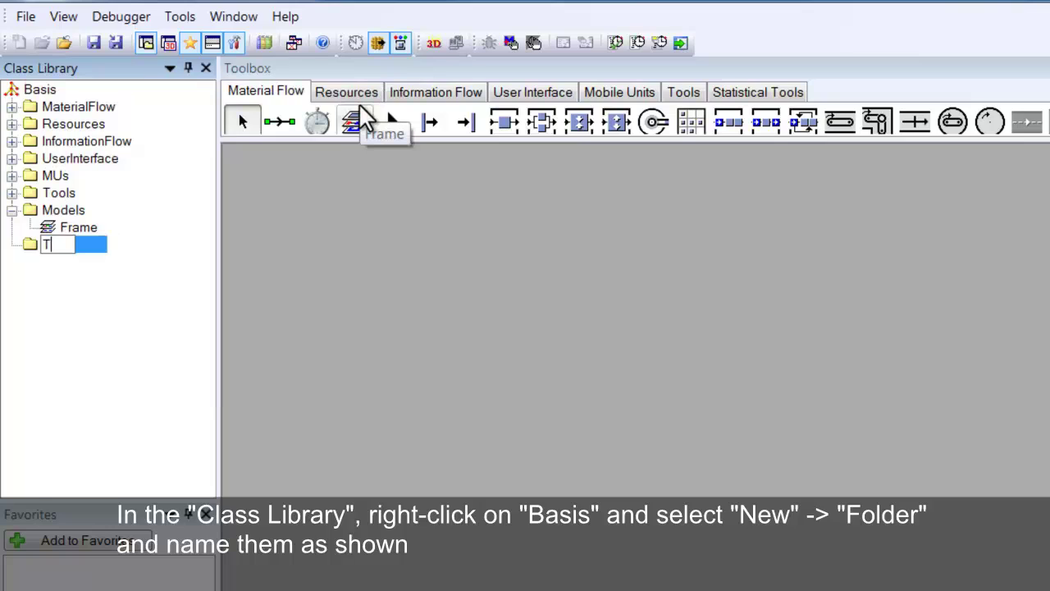
type("estModl")
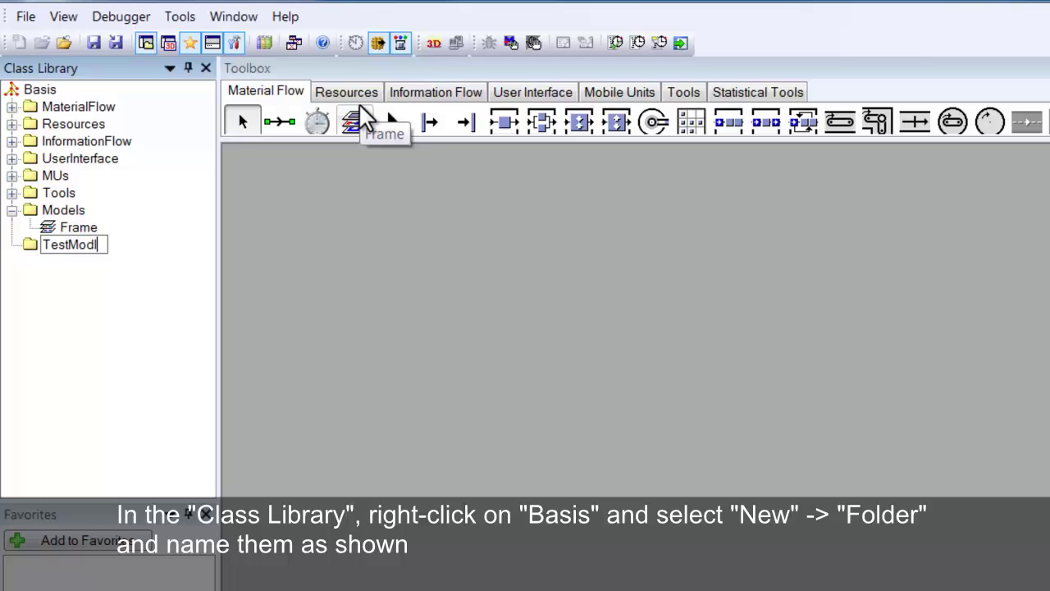
key("Return")
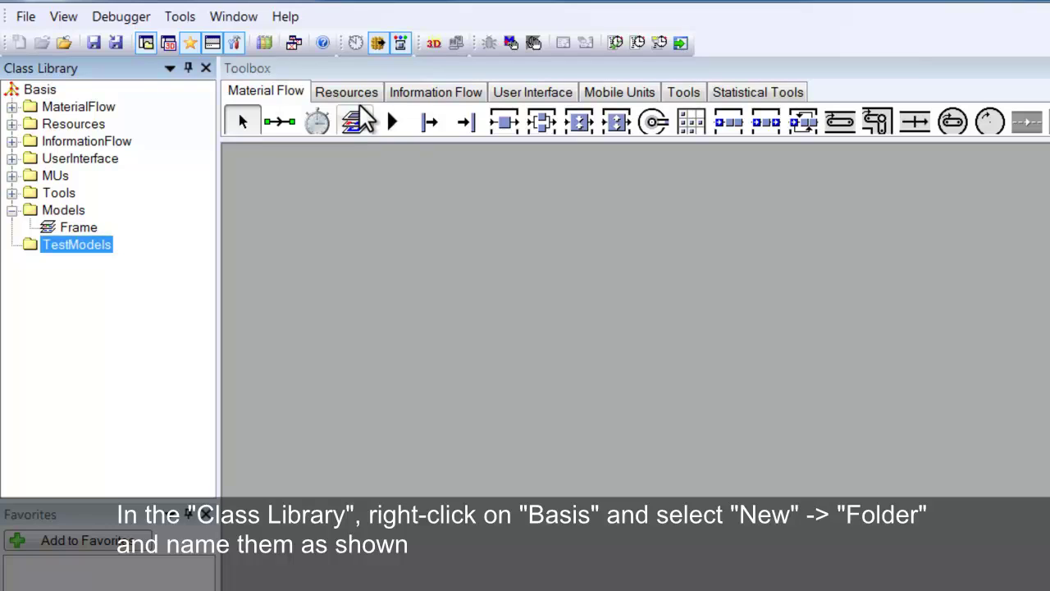
- Add a second folder under Basis and name it FacilityComponents
right_click(41, 91)
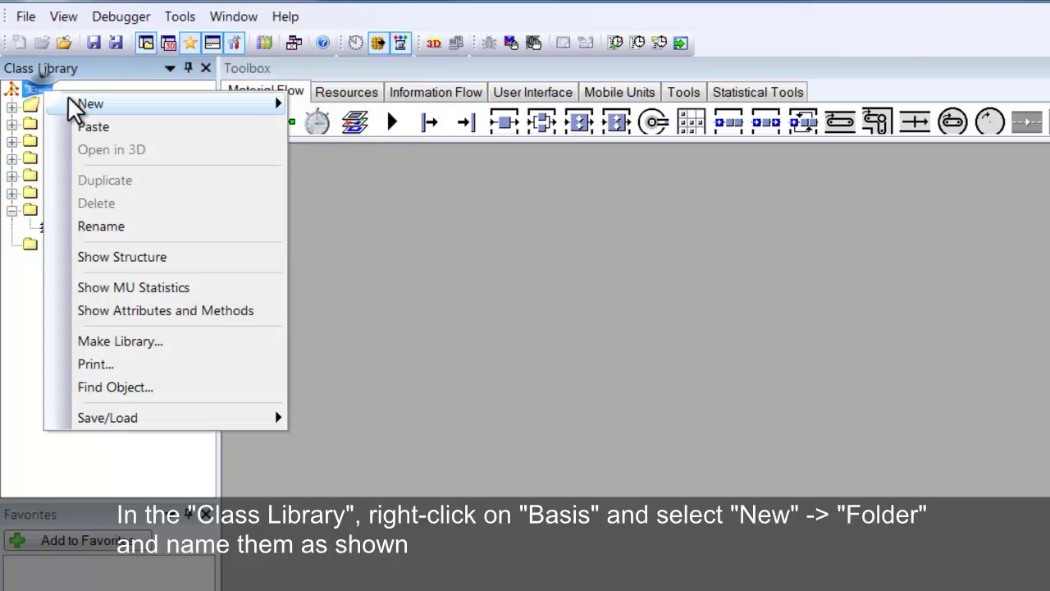
mouse_move(160, 105)
left_click(340, 105)
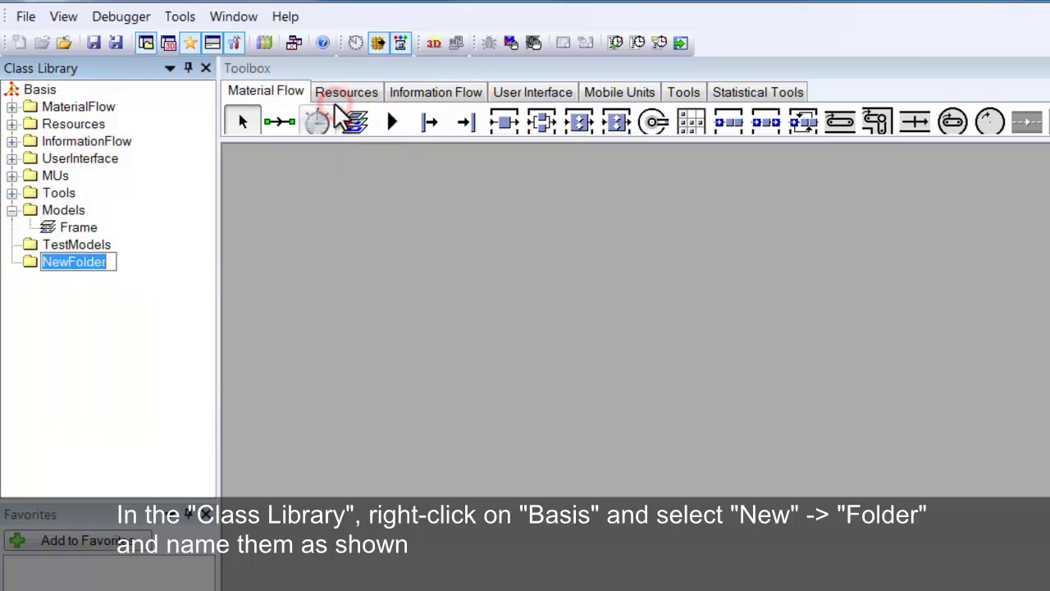
type("FacilityComponents")
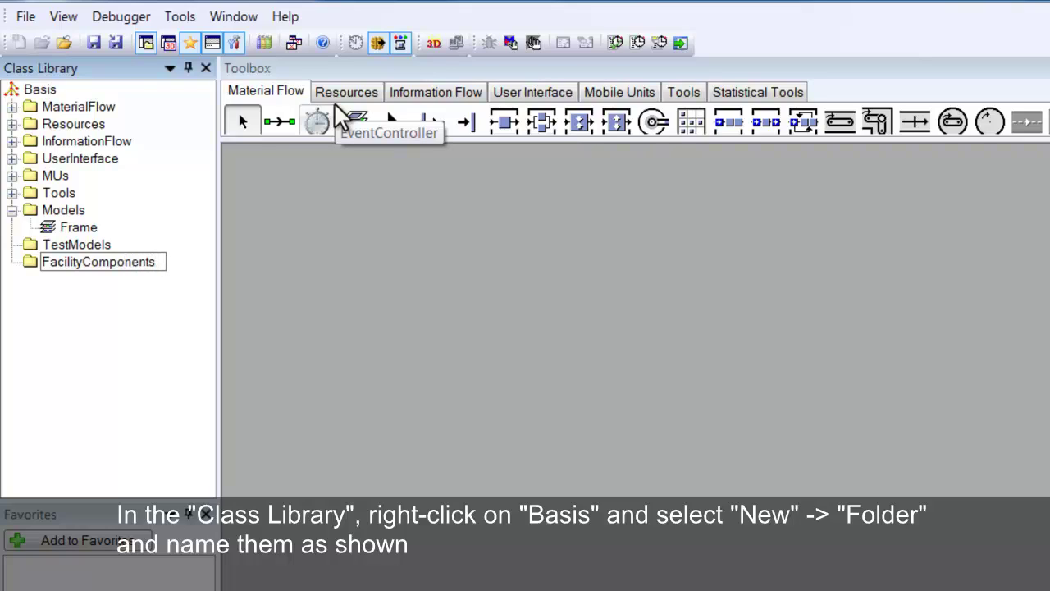
key("Return")
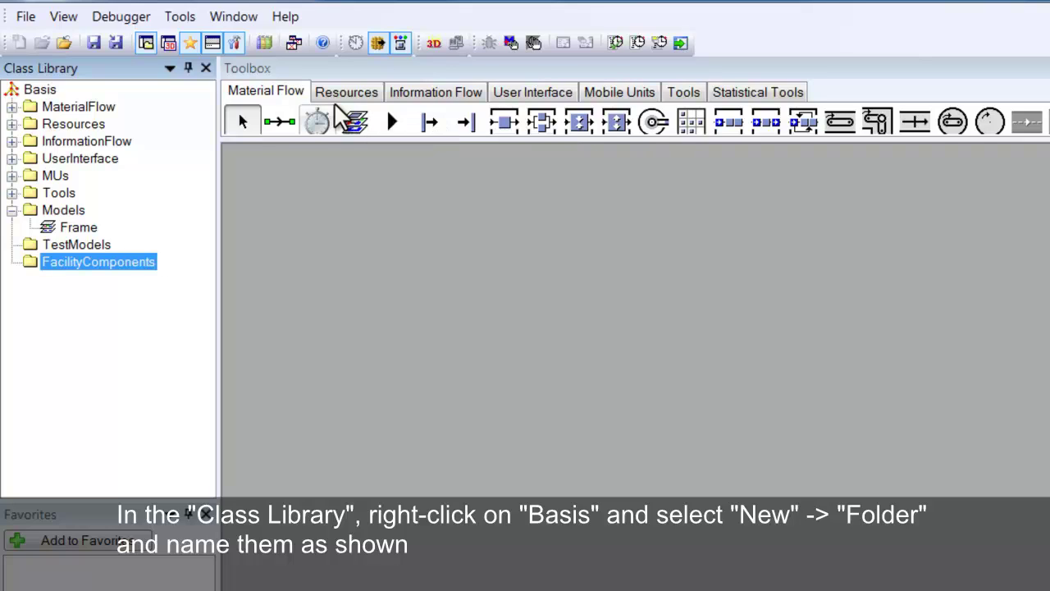
- Add a third folder under Basis and name it Excercises
right_click(41, 92)
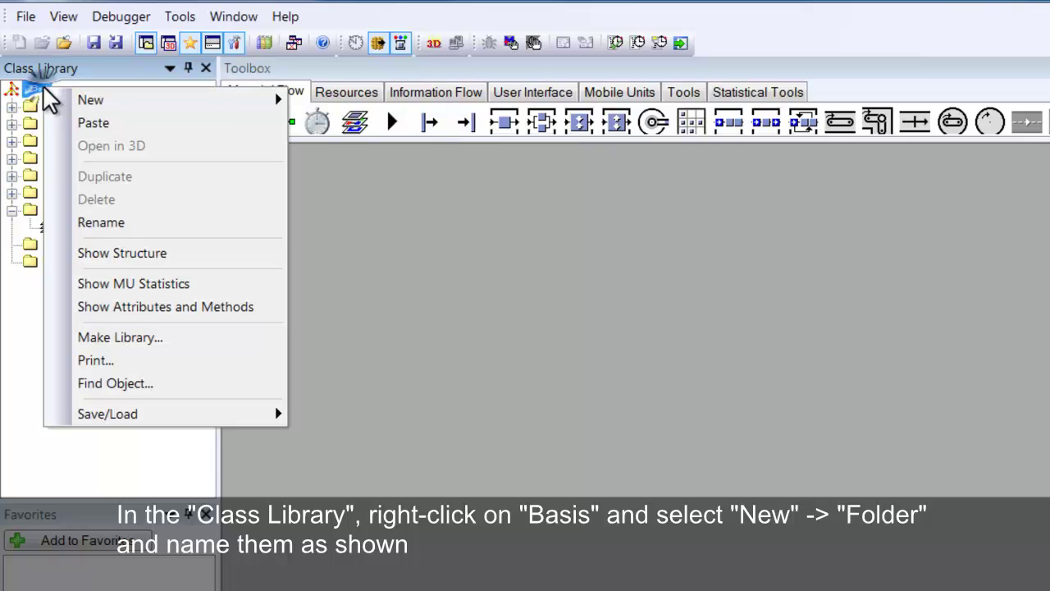
mouse_move(220, 102)
left_click(336, 101)
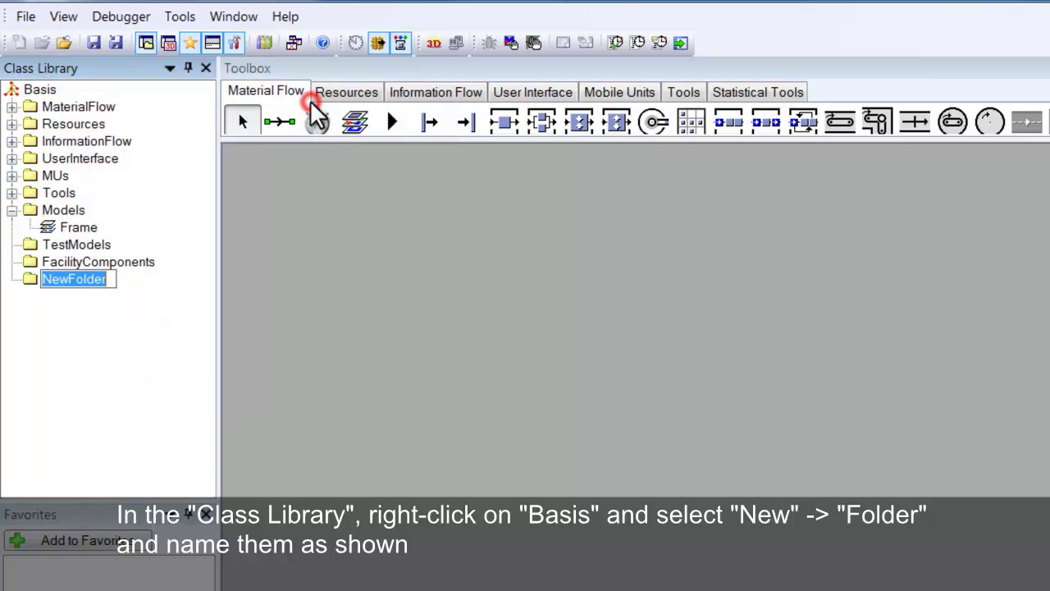
type("Exc")
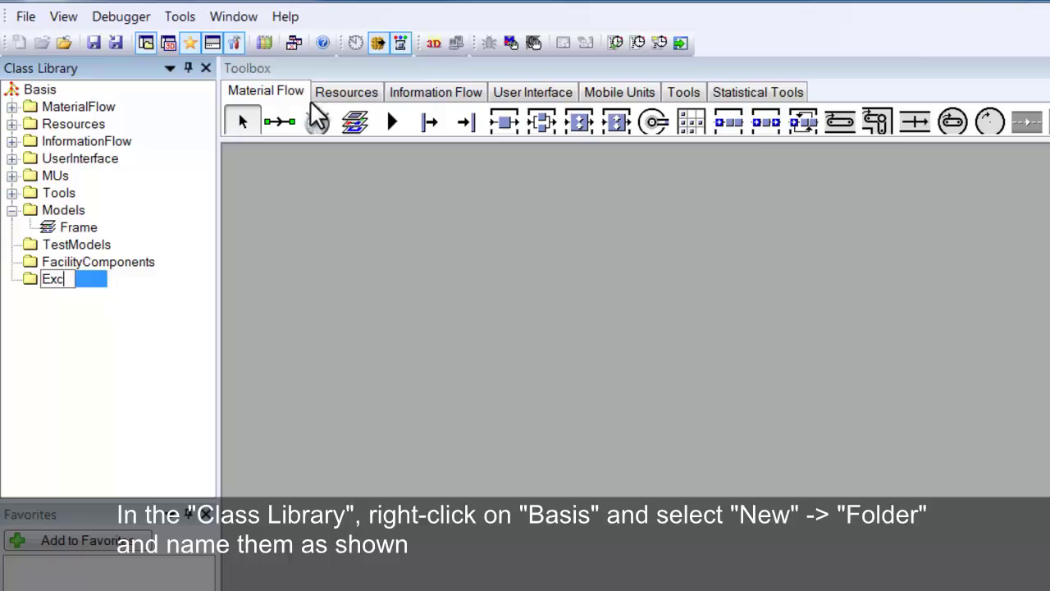
type("ercise")
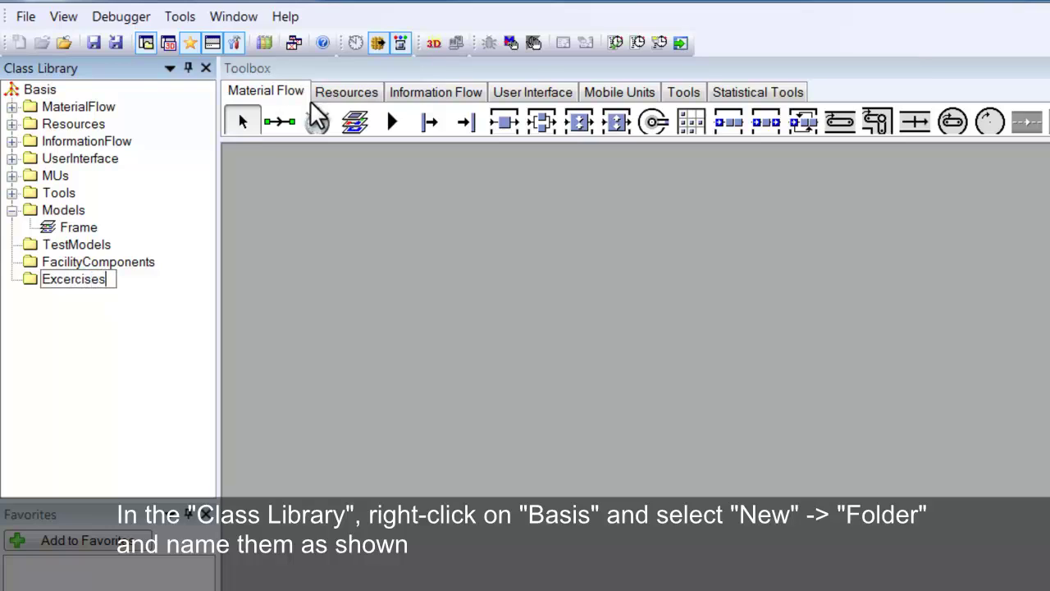
type("s")
key("Return")
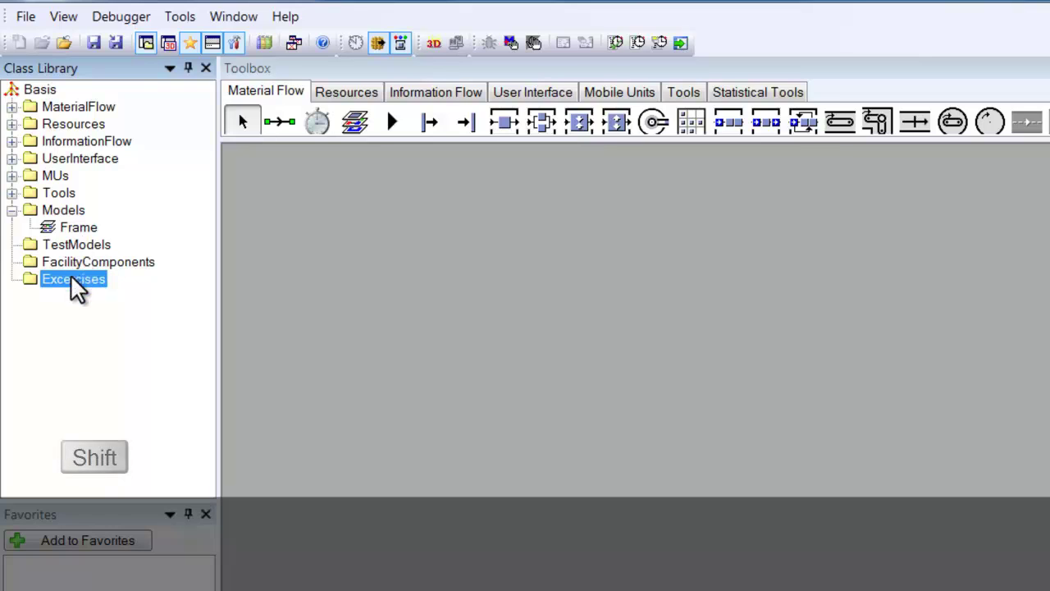
- Move the Excercises folder into the Tools folder and return it to the level directly under Basis
left_click_drag(73, 287, 68, 197)
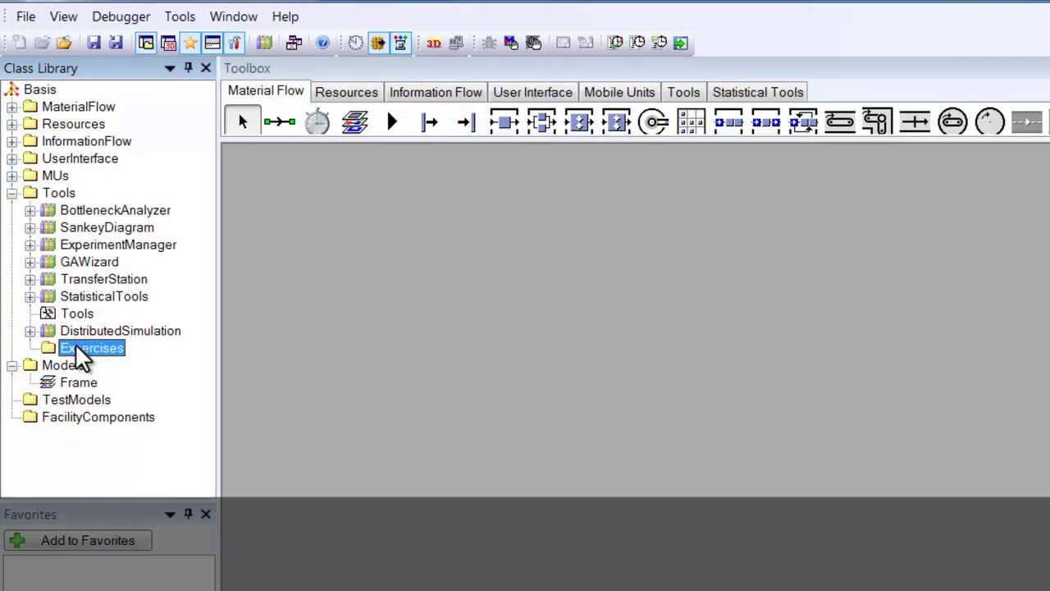
left_click_drag(82, 358, 83, 426)
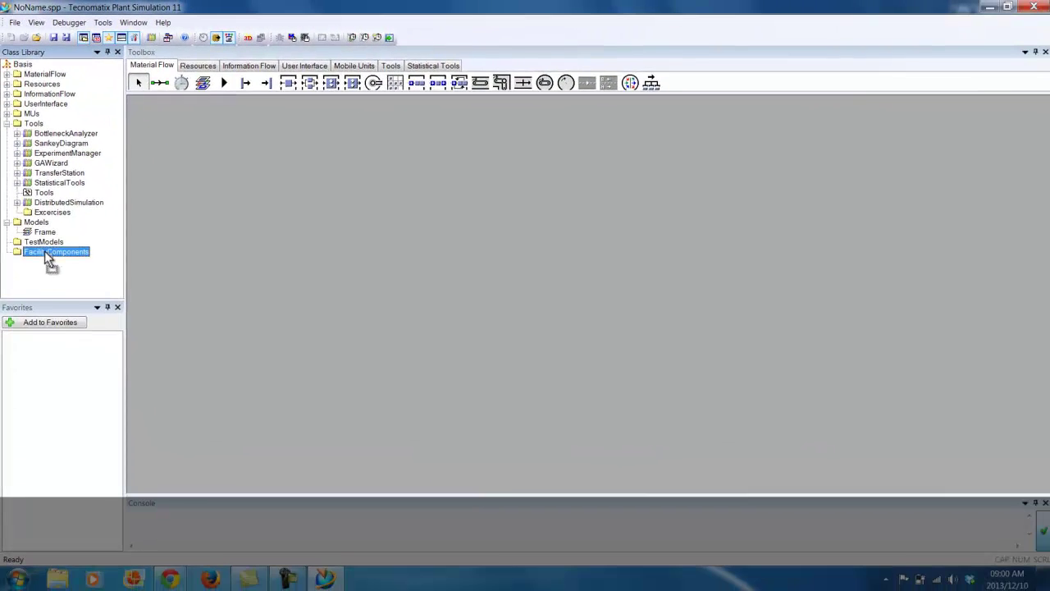
left_click_drag(45, 253, 45, 253)
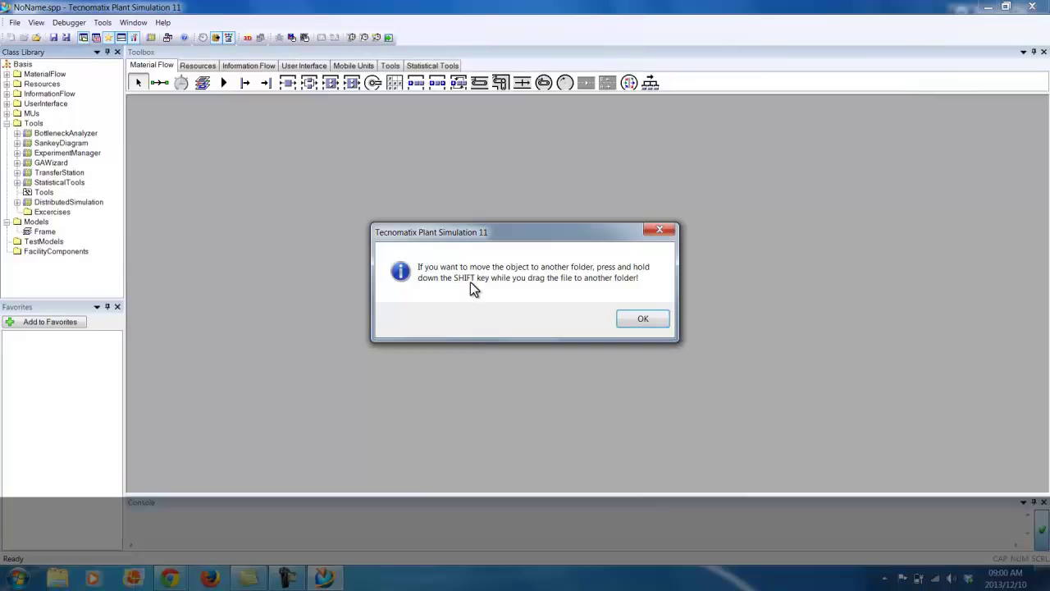
left_click(644, 318)
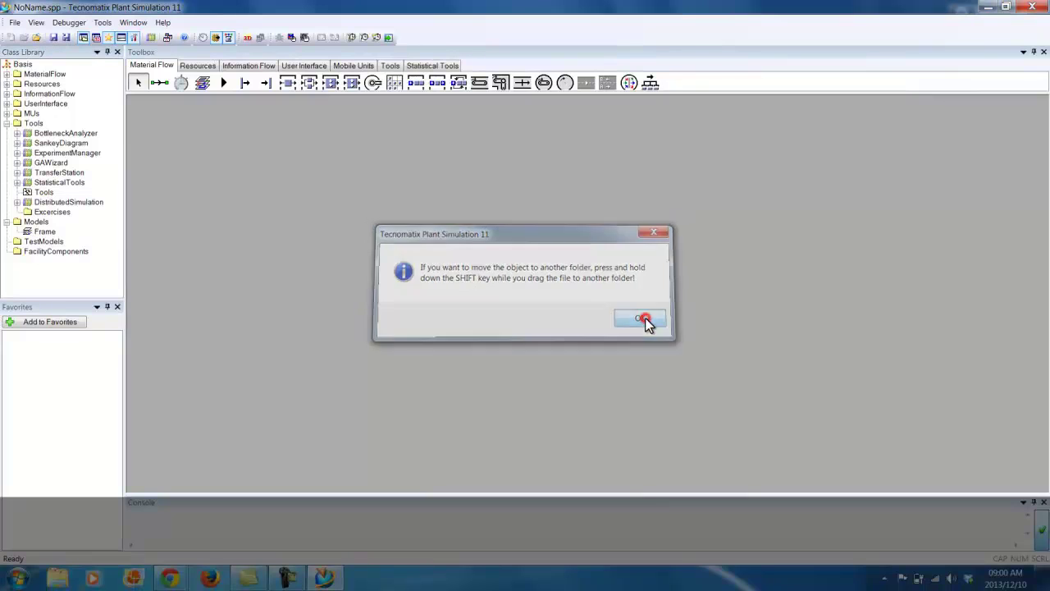
left_click(50, 213, "shift")
left_click_drag(50, 218, 23, 66)
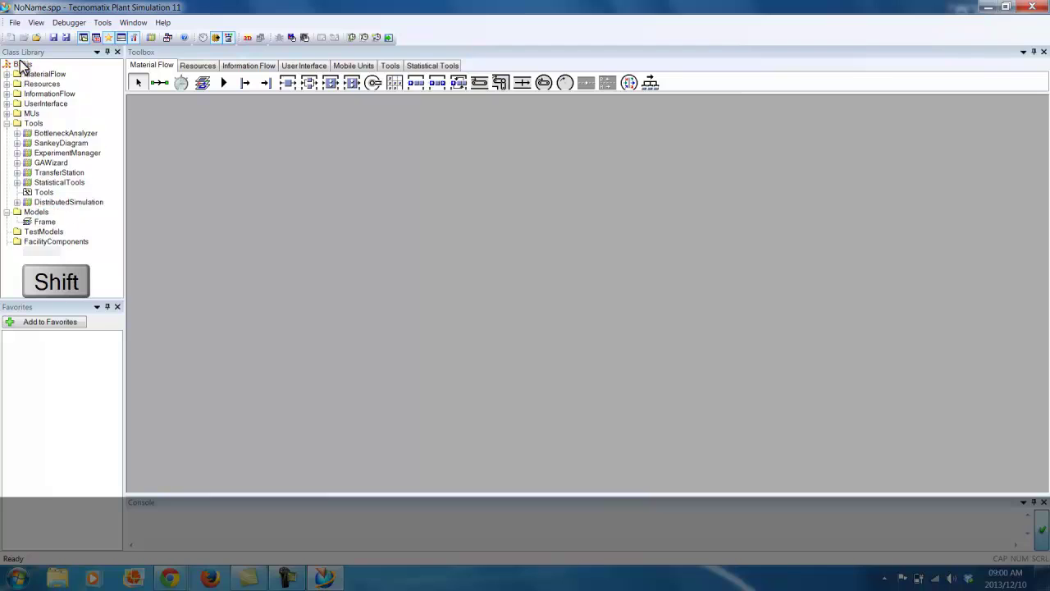
- Collapse the Tools folder and place the new folders between Tools and Models in the order Excercises, FacilityComponents, TestModels
left_click(7, 123)
left_click_drag(36, 180, 35, 135)
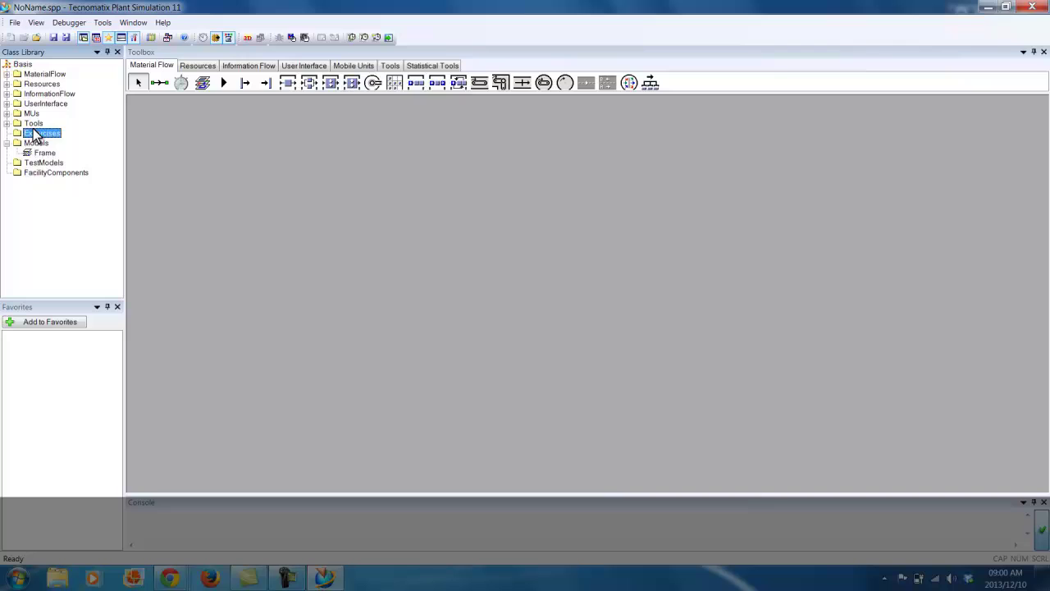
left_click_drag(33, 178, 34, 151)
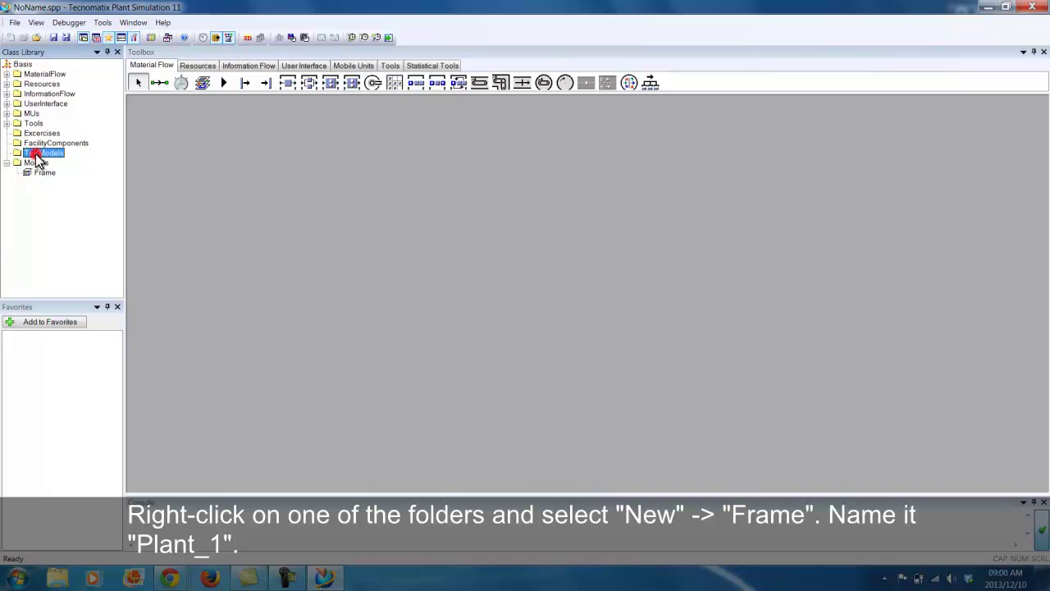
- Create a frame named Plant_1 in the TestModels folder and maximize its window
right_click(47, 154)
mouse_move(94, 163)
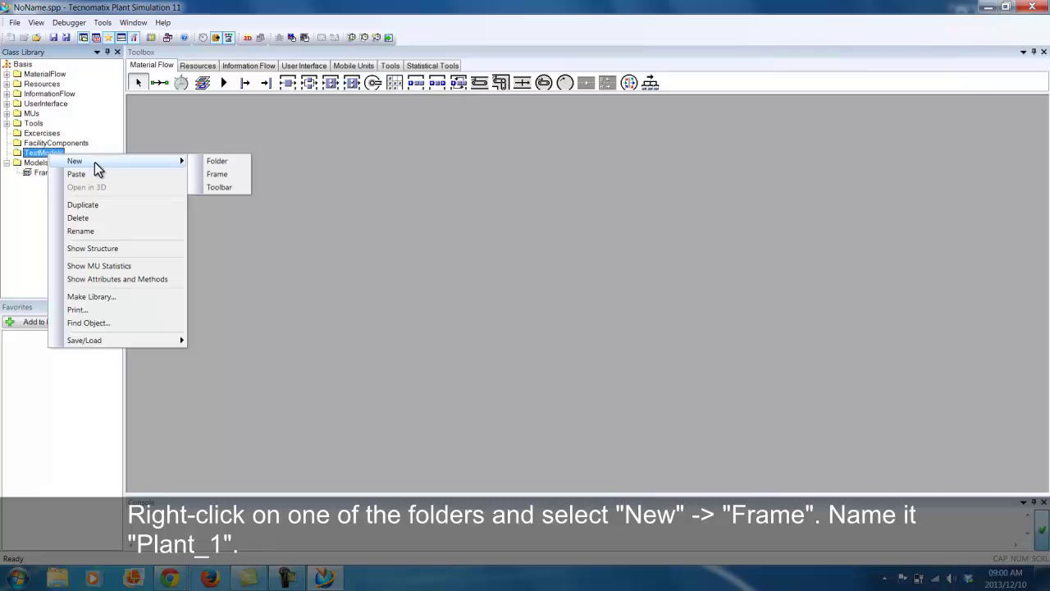
left_click(216, 175)
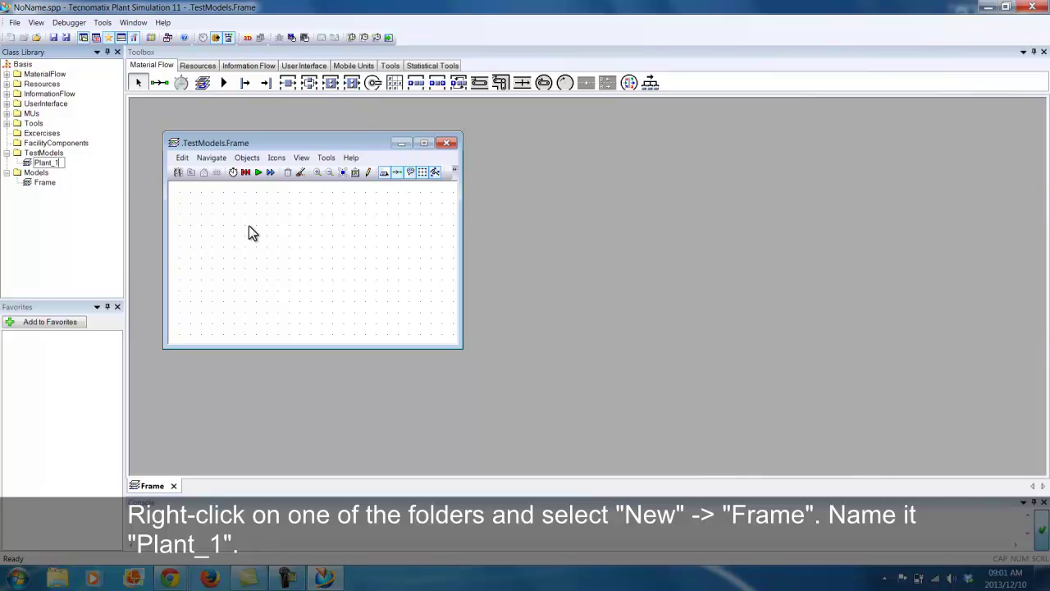
key("Return")
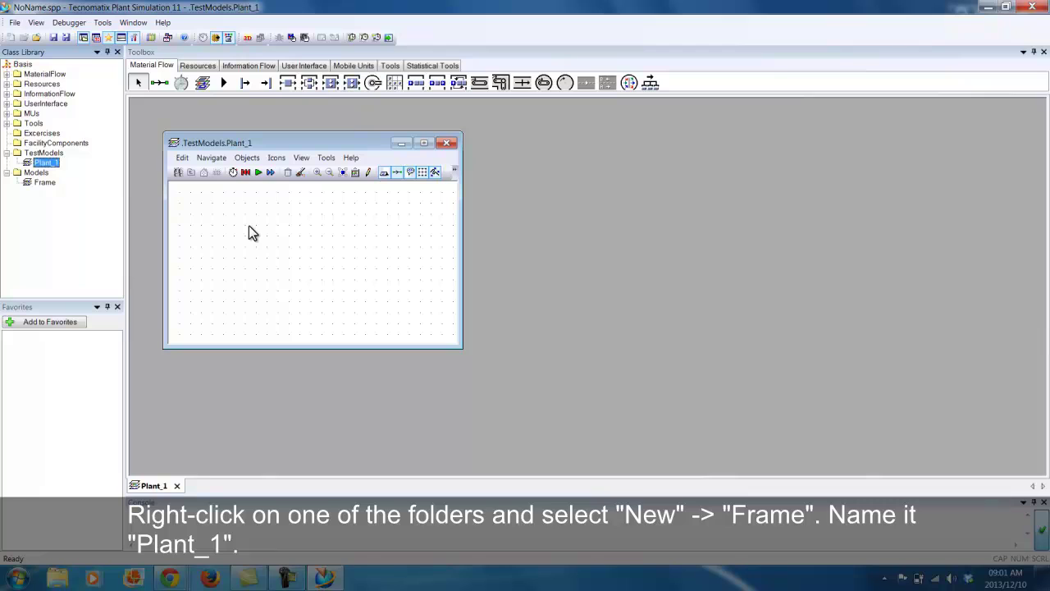
left_click(424, 144)
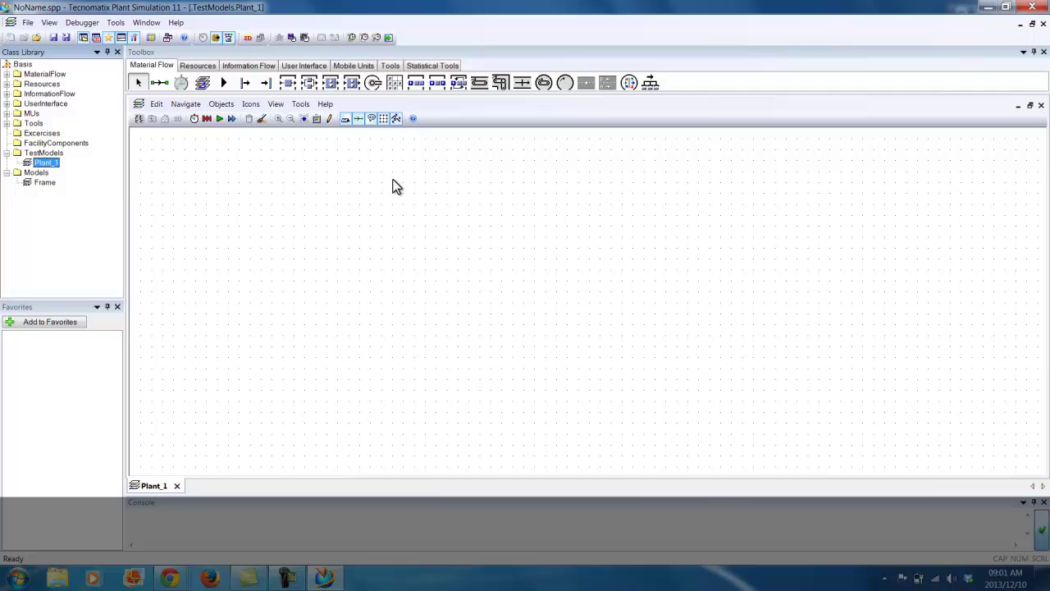
- Review the default measurement units in the program-wide preferences and accept them
left_click(119, 24)
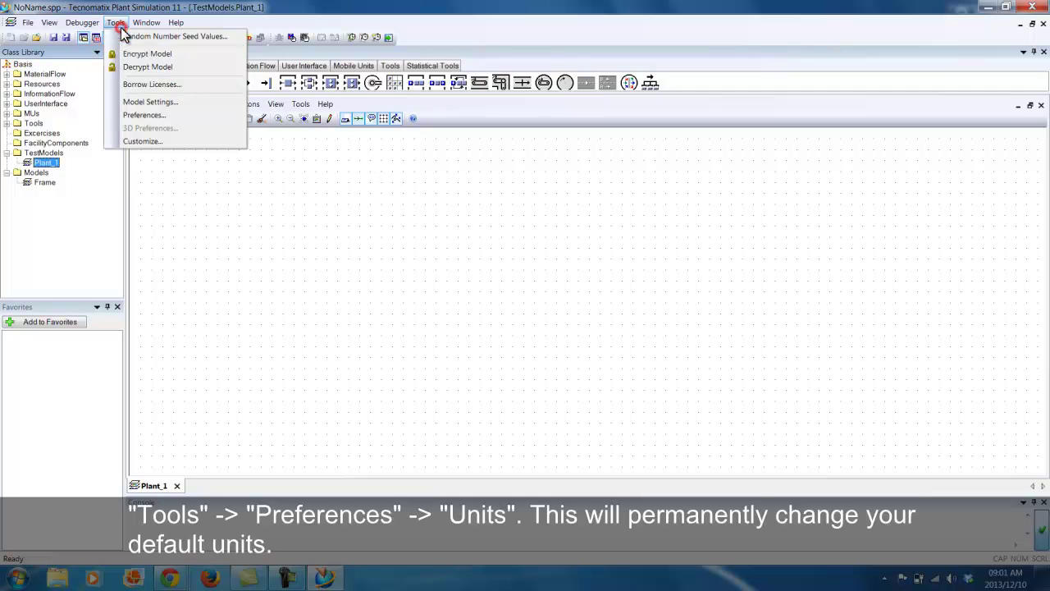
left_click(143, 115)
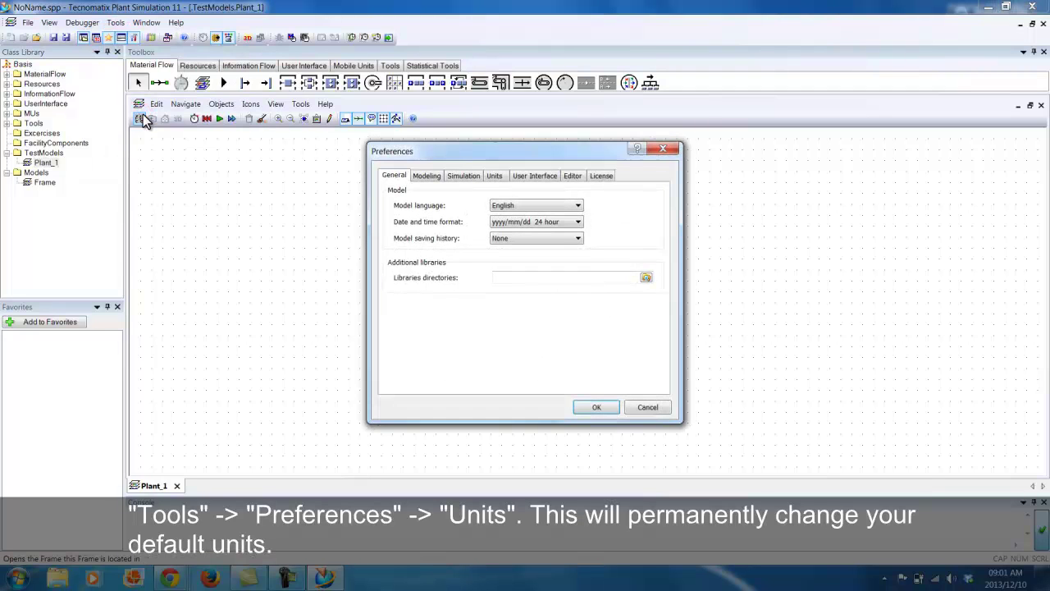
left_click(491, 179)
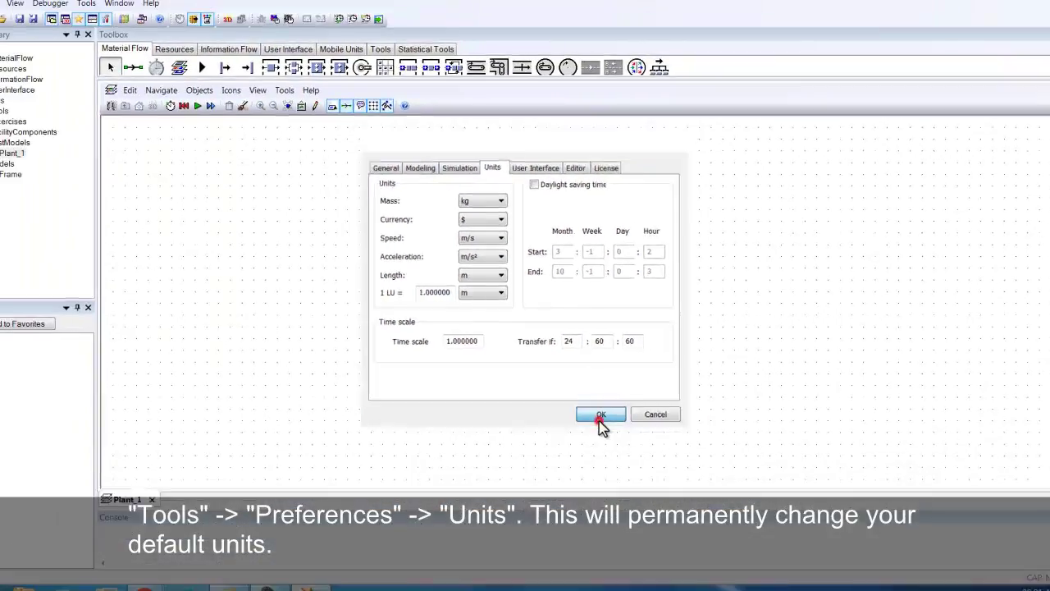
left_click(644, 481)
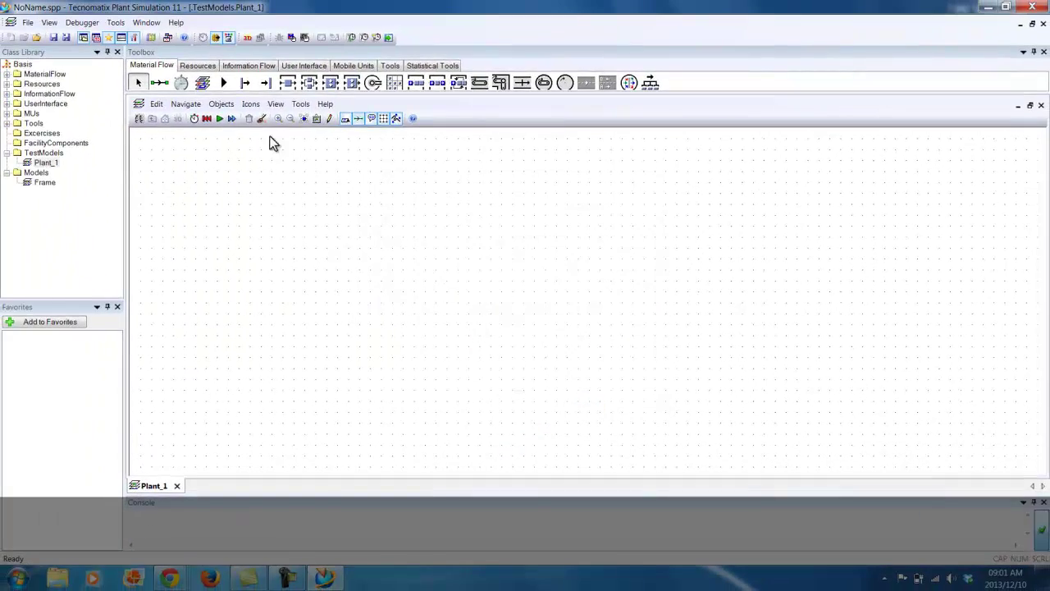
- Review the units that apply only to the current model in its model settings and accept them
left_click(300, 104)
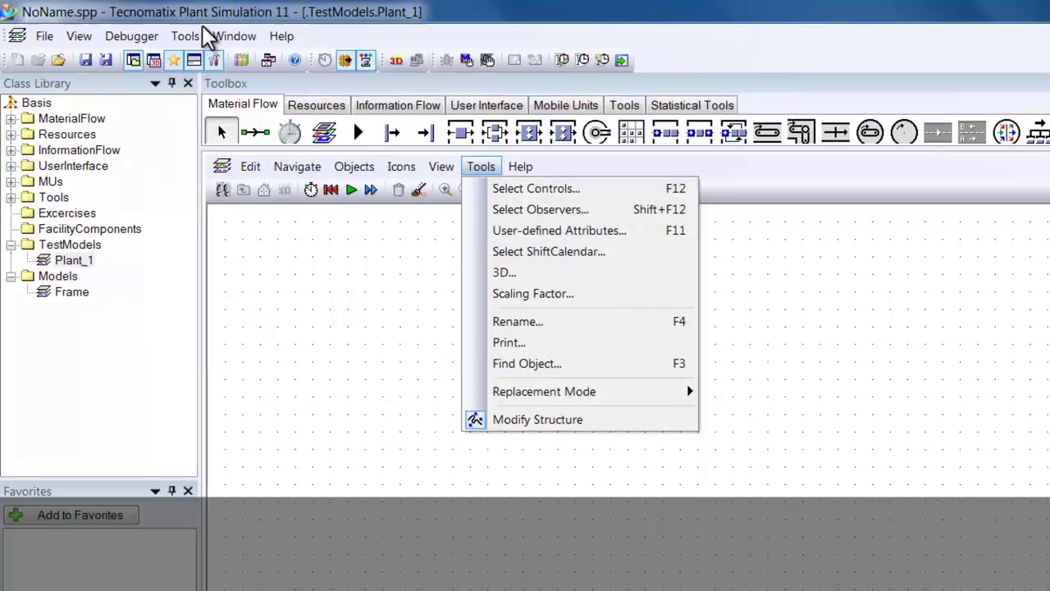
left_click(170, 31)
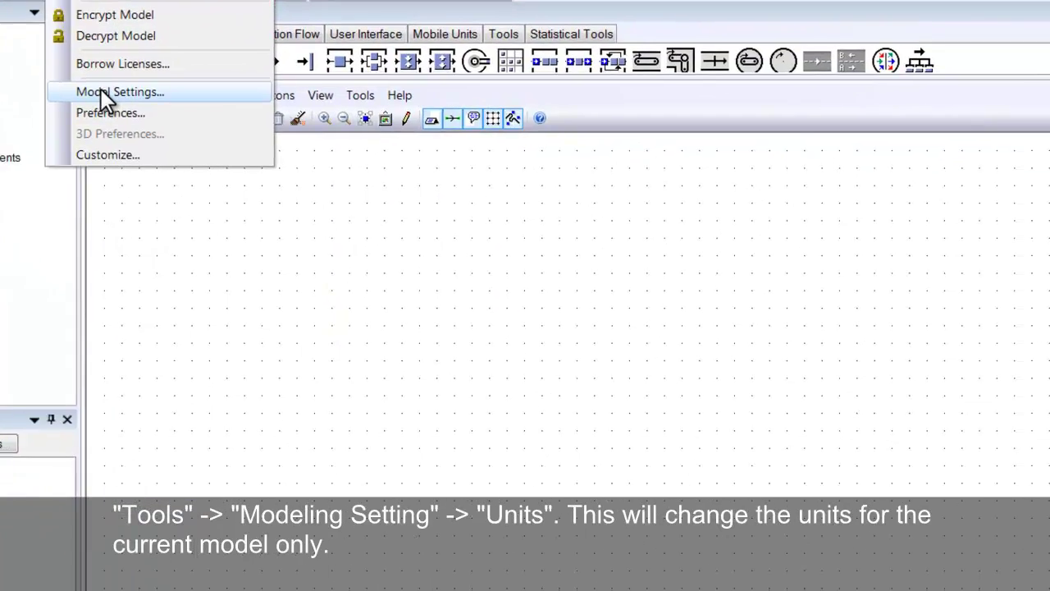
left_click(234, 163)
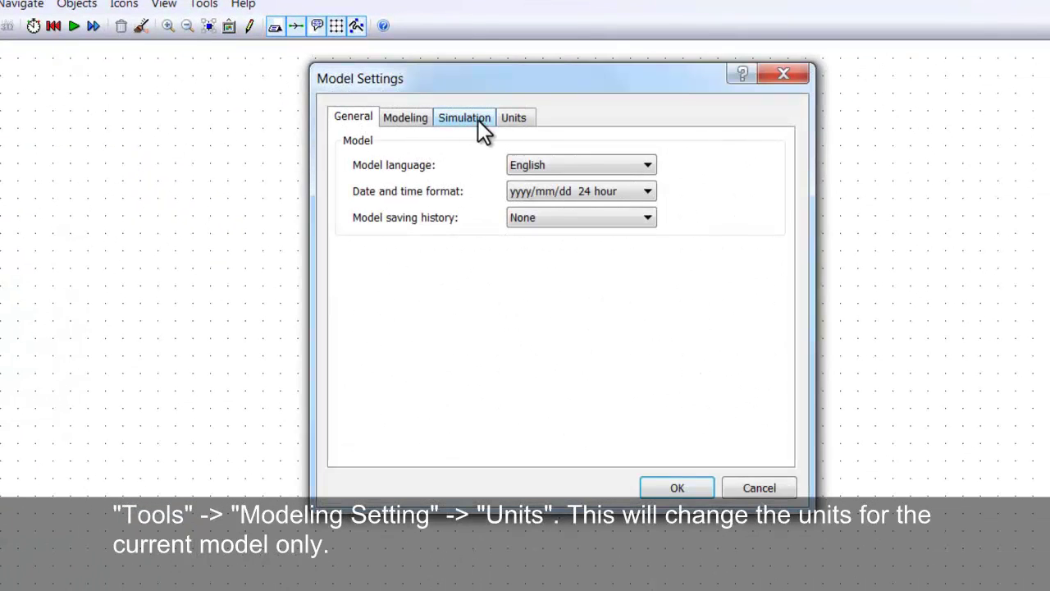
left_click(507, 120)
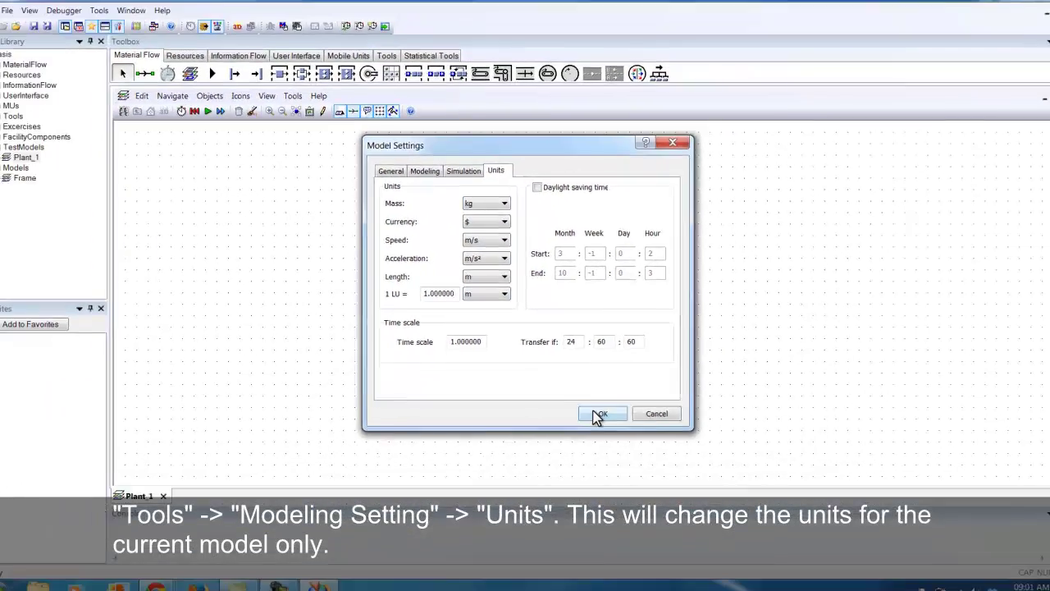
left_click(677, 487)
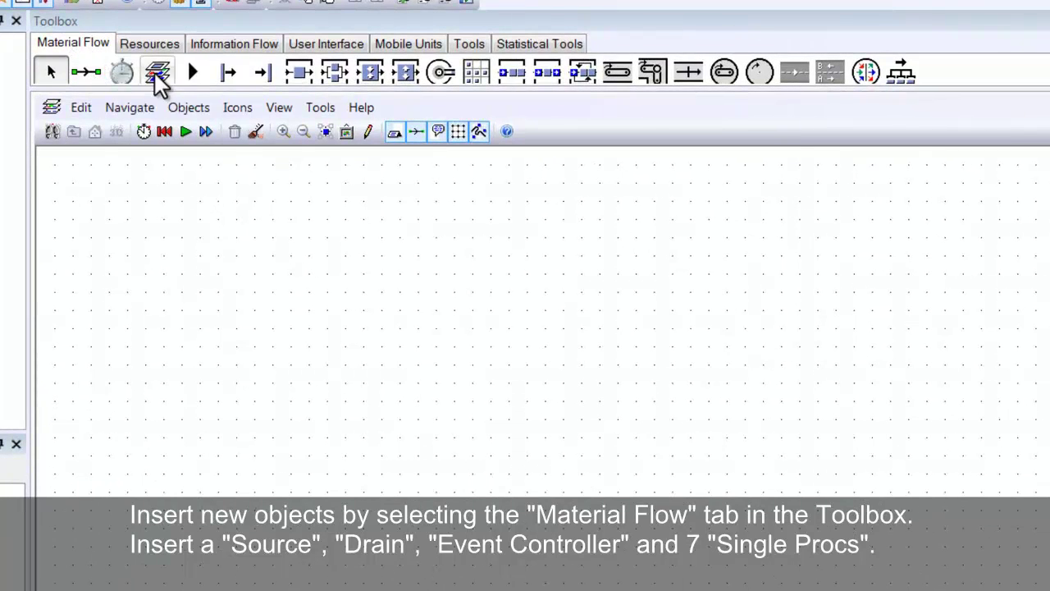
- Insert a Source at the start of the Plant_1 frame and a Drain level with it, leaving room between them
left_click(221, 75)
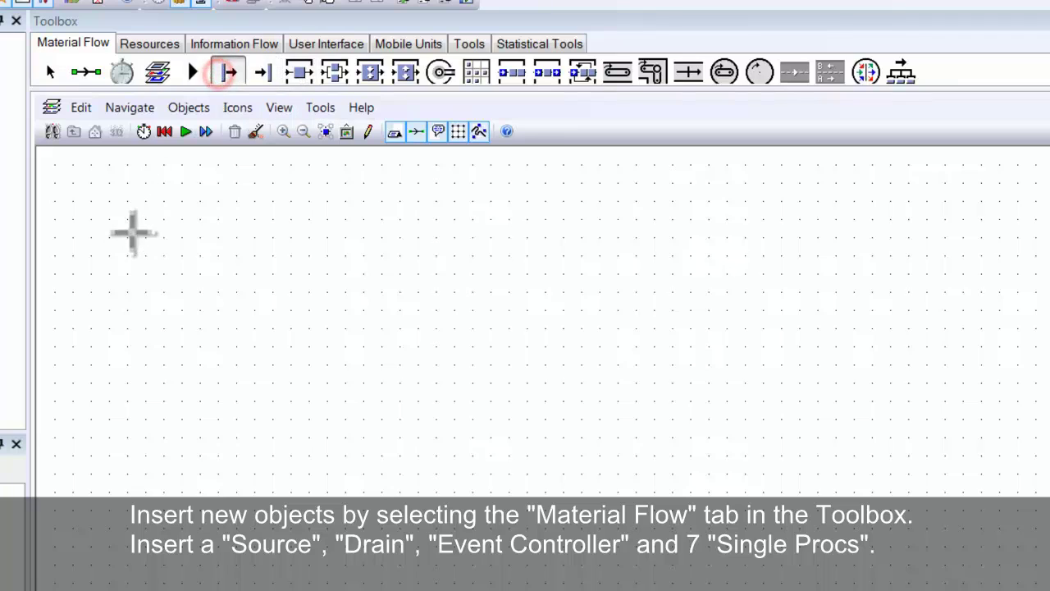
left_click(83, 289)
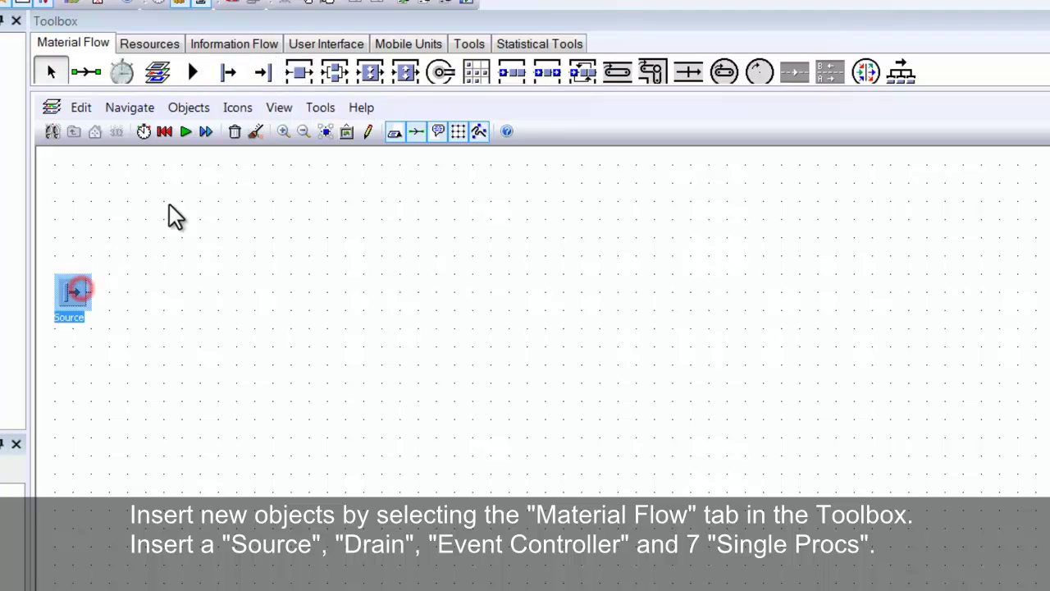
left_click(268, 72)
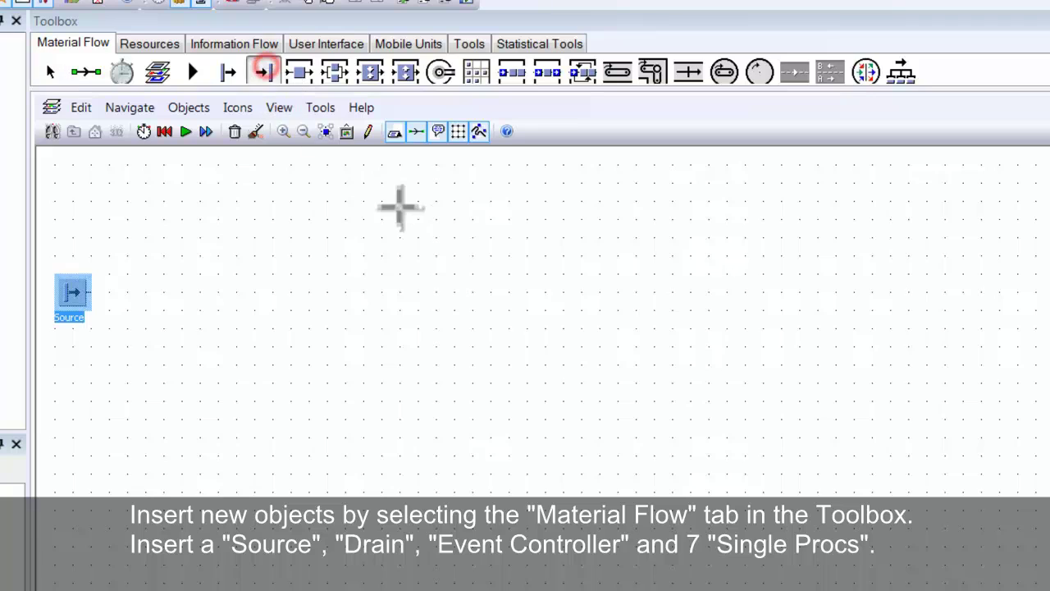
left_click(676, 294)
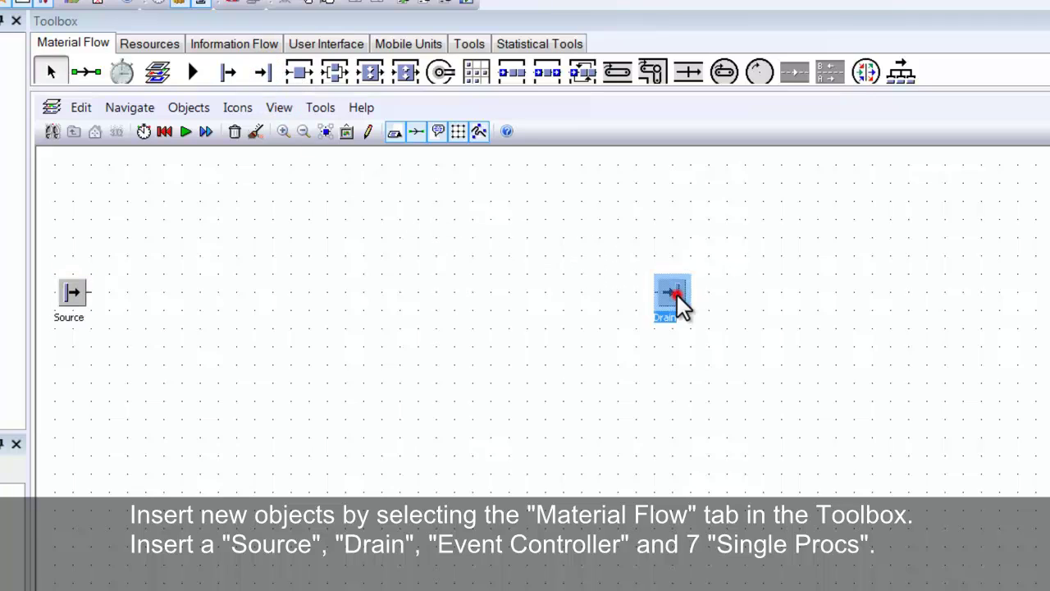
- Insert seven SingleProc stations, five in a row between the Source and Drain and two below that row
left_click(302, 80)
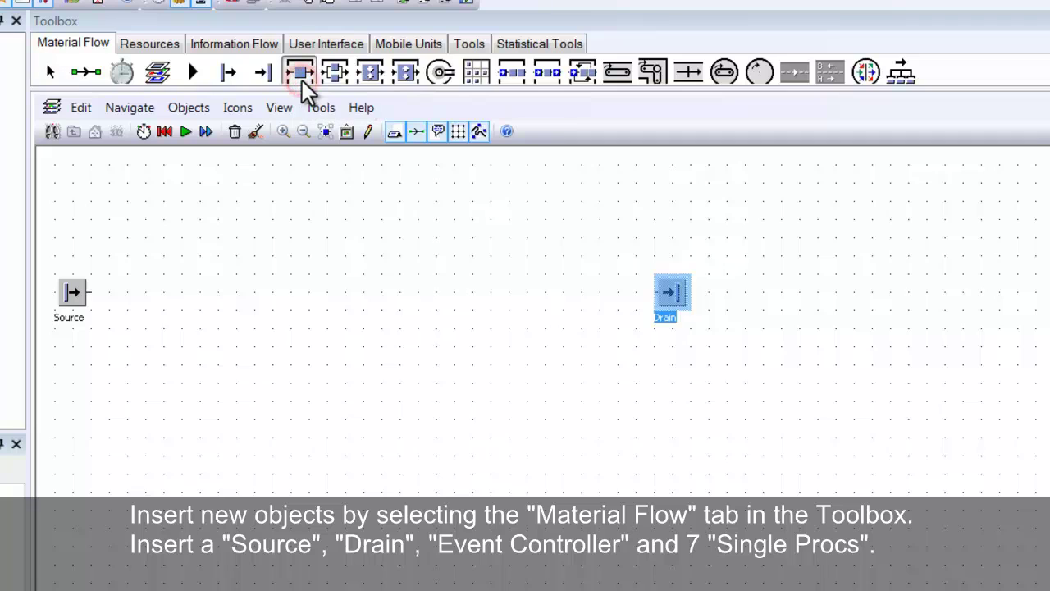
key("ctrl")
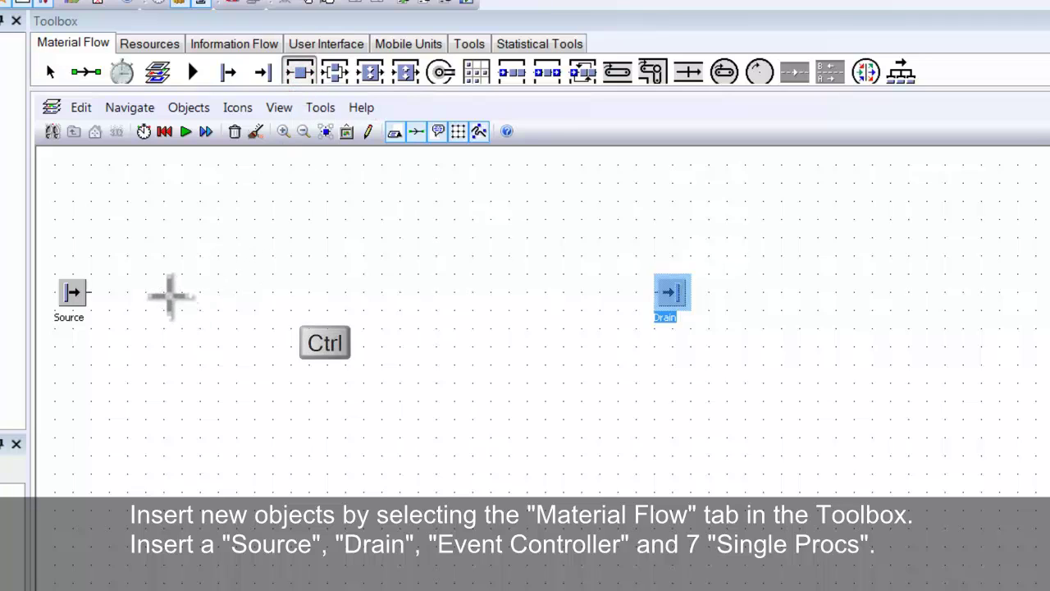
left_click(164, 293, "ctrl")
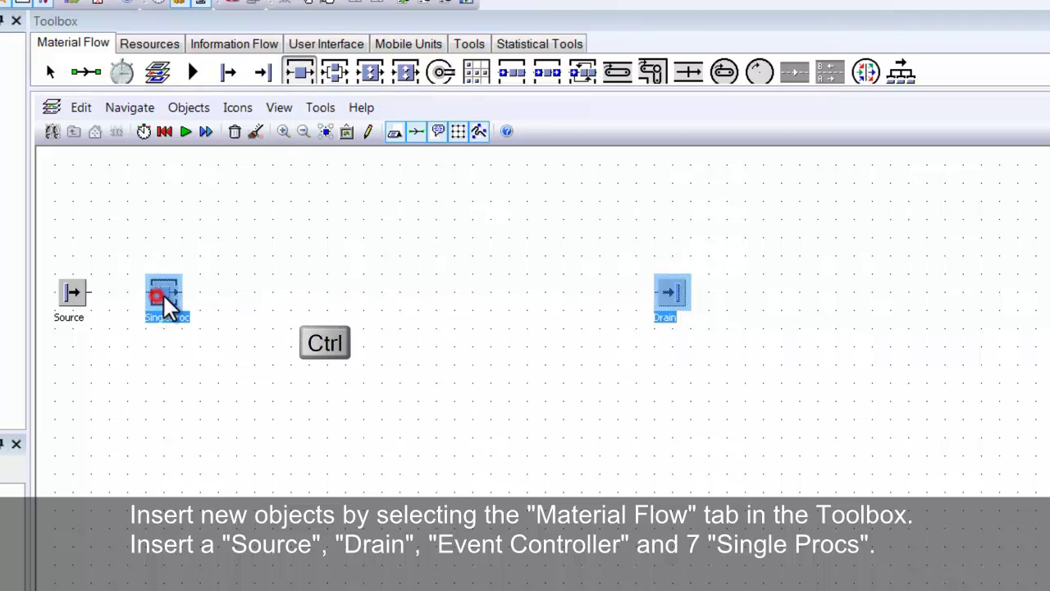
left_click(254, 293, "ctrl")
left_click(363, 293, "ctrl")
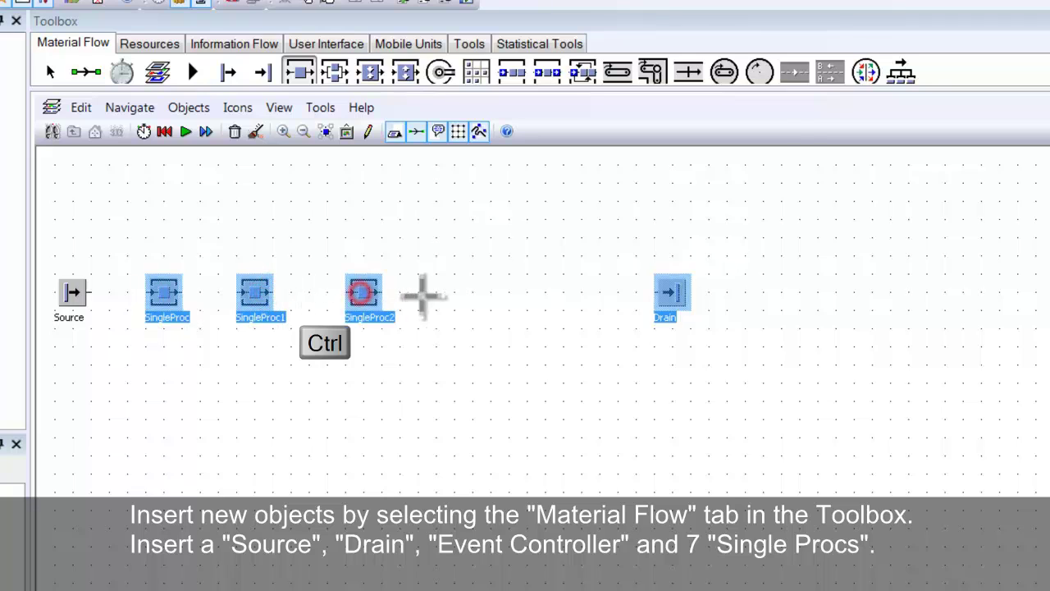
left_click(454, 293, "ctrl")
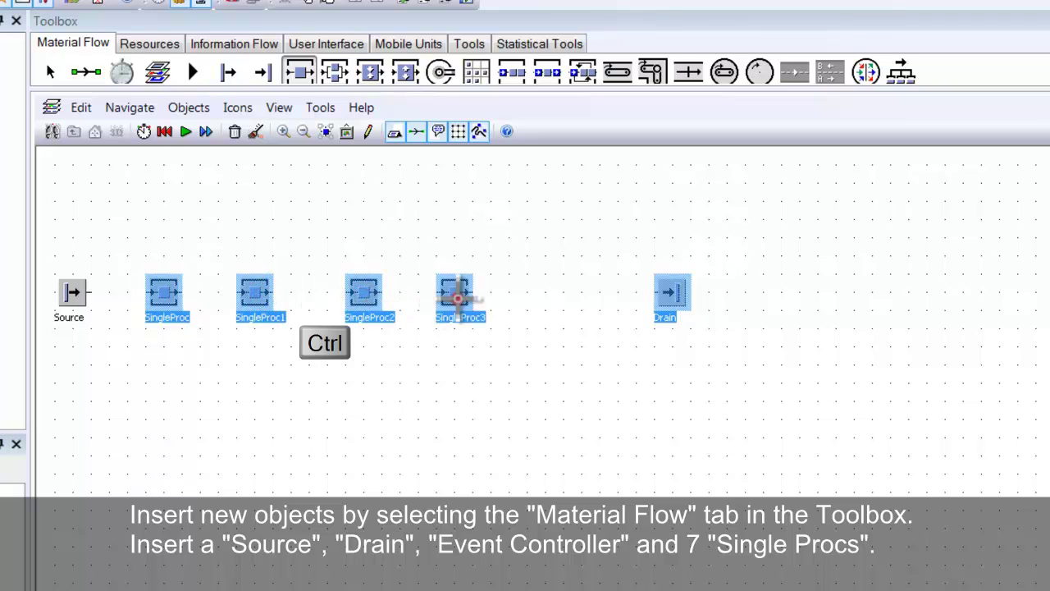
left_click(543, 293, "ctrl")
left_click(416, 399, "ctrl")
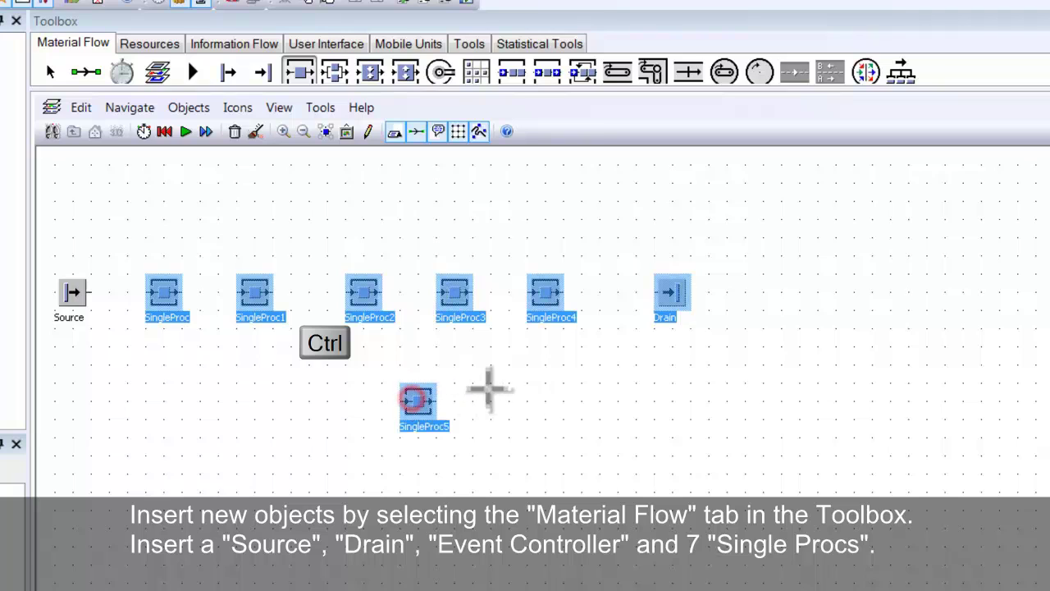
left_click(526, 400, "ctrl")
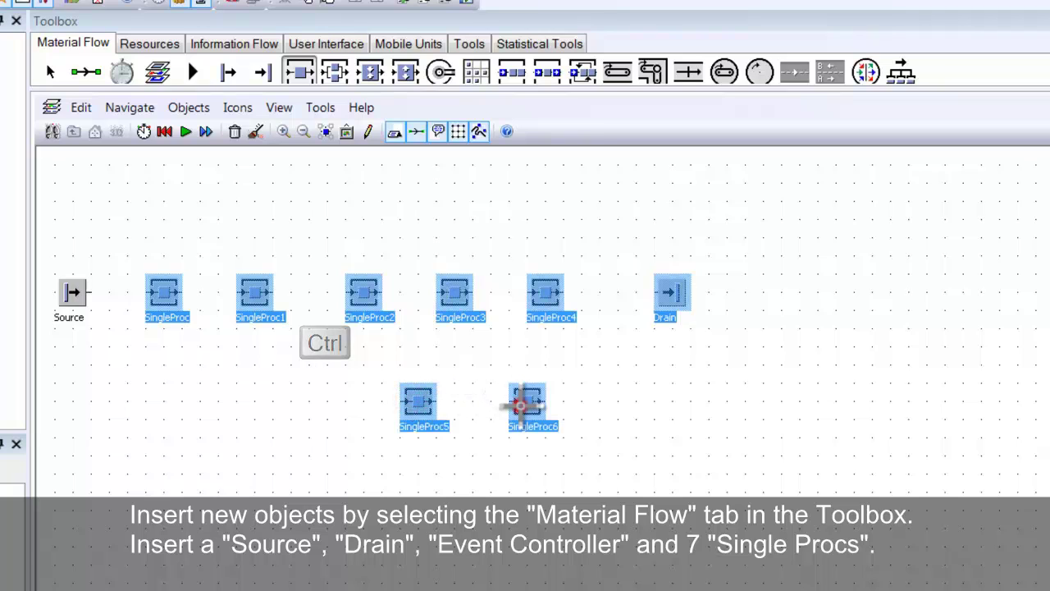
right_click(632, 379)
left_click(654, 382)
- Move the Drain farther along the row and bring SingleProc5 and SingleProc6 into line between SingleProc4 and the Drain
left_click_drag(671, 303, 818, 303)
left_click_drag(427, 404, 628, 297)
left_click_drag(532, 395, 738, 300)
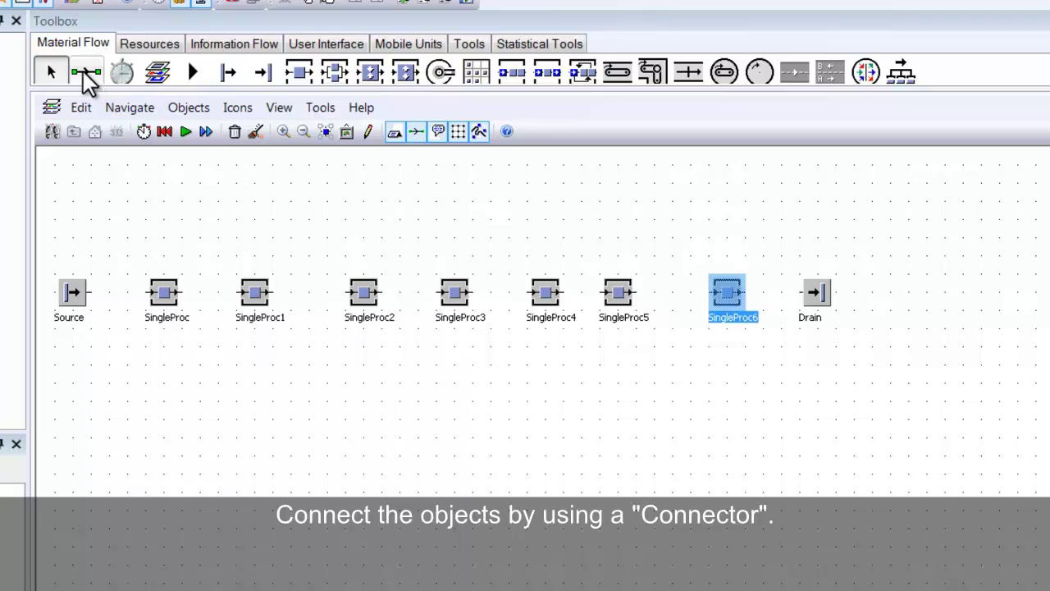
- Connect the Source through all seven SingleProc stations in sequence to the Drain using the Connector
left_click(84, 78)
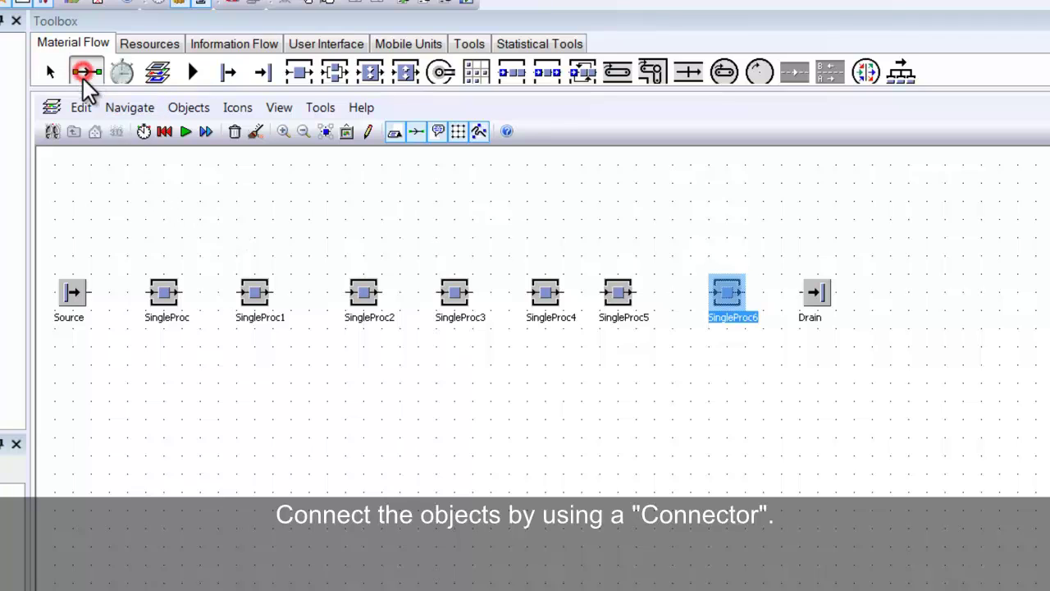
left_click(71, 293, "ctrl")
left_click(164, 291, "ctrl")
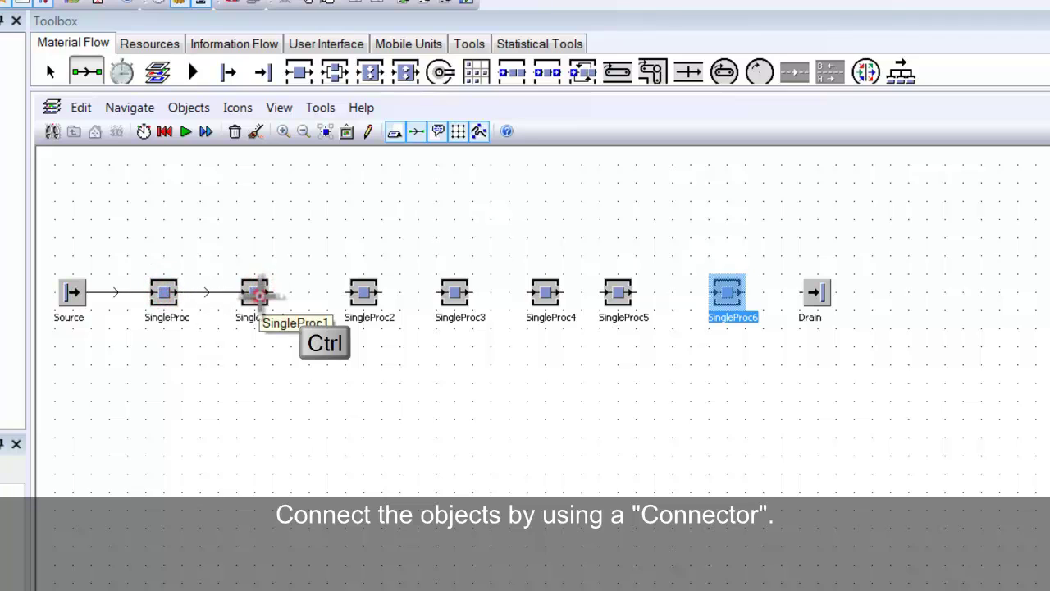
left_click(364, 292)
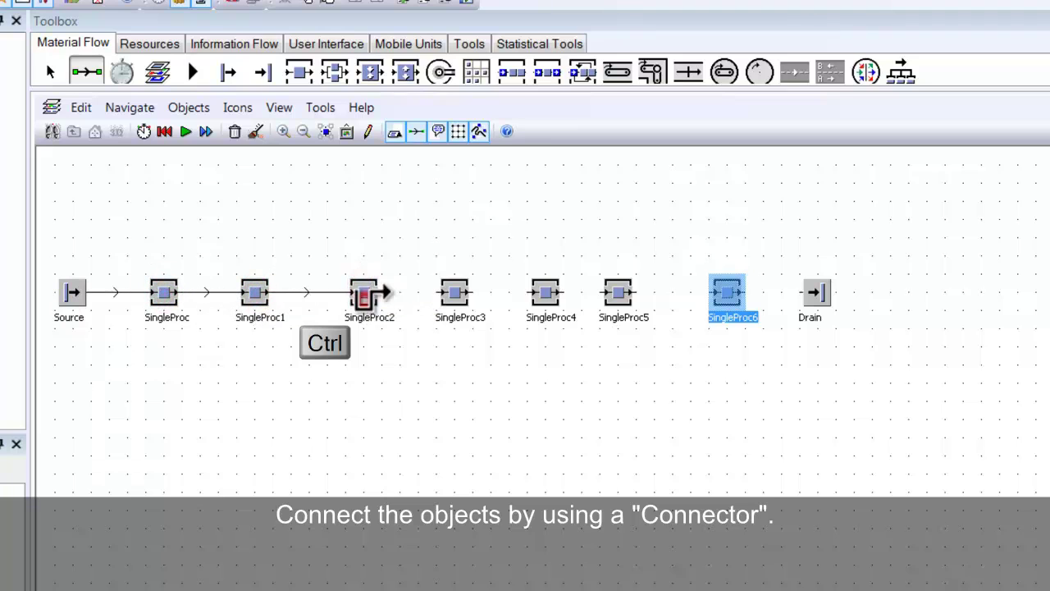
left_click(457, 293, "ctrl")
left_click(545, 292, "ctrl")
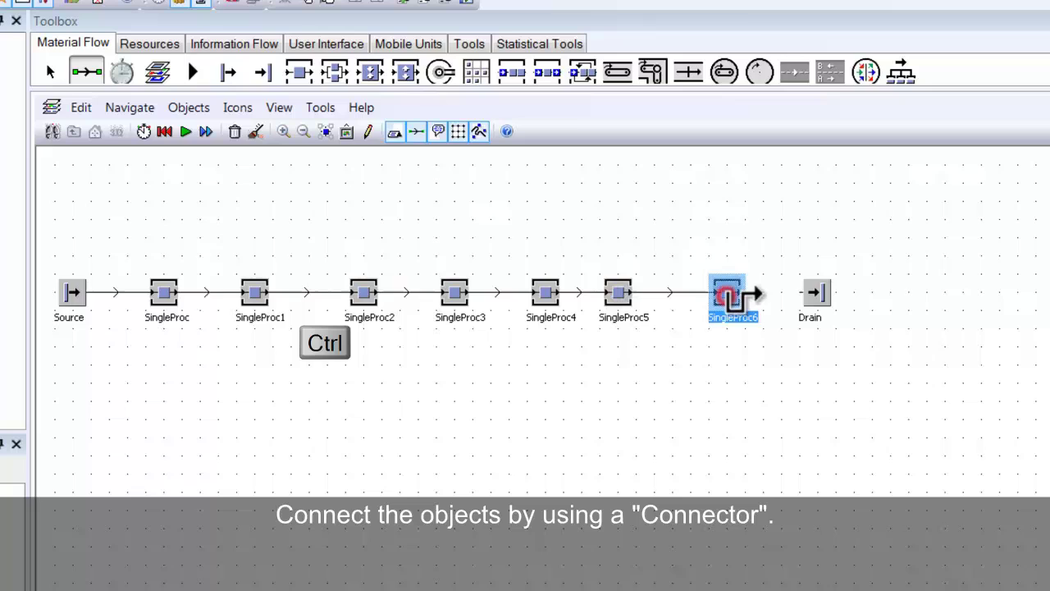
right_click(850, 248)
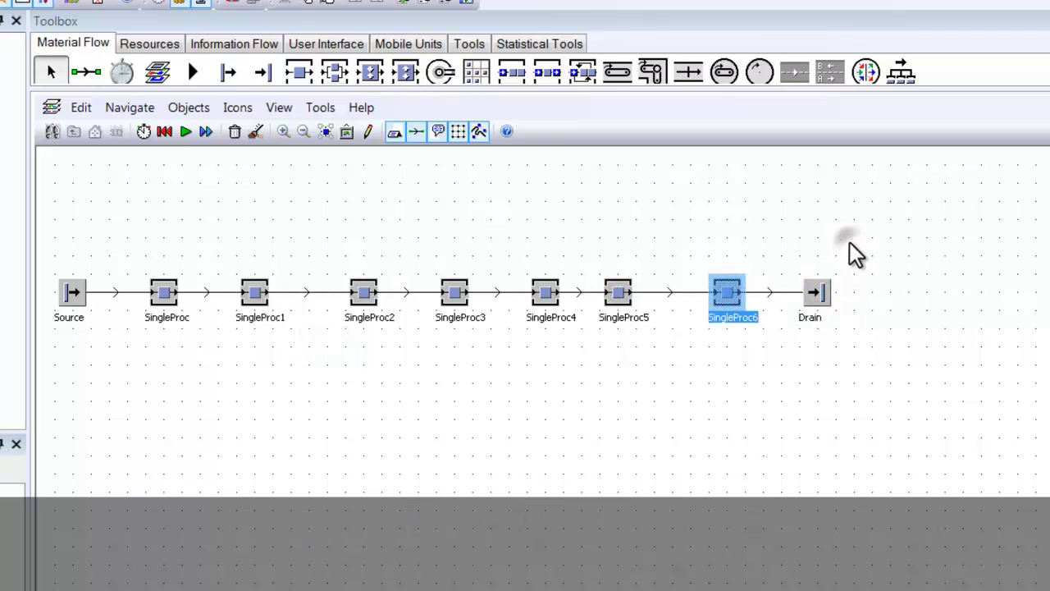
- Distribute the whole line of objects horizontally with even spacing and deselect them
left_click_drag(209, 268, 868, 350)
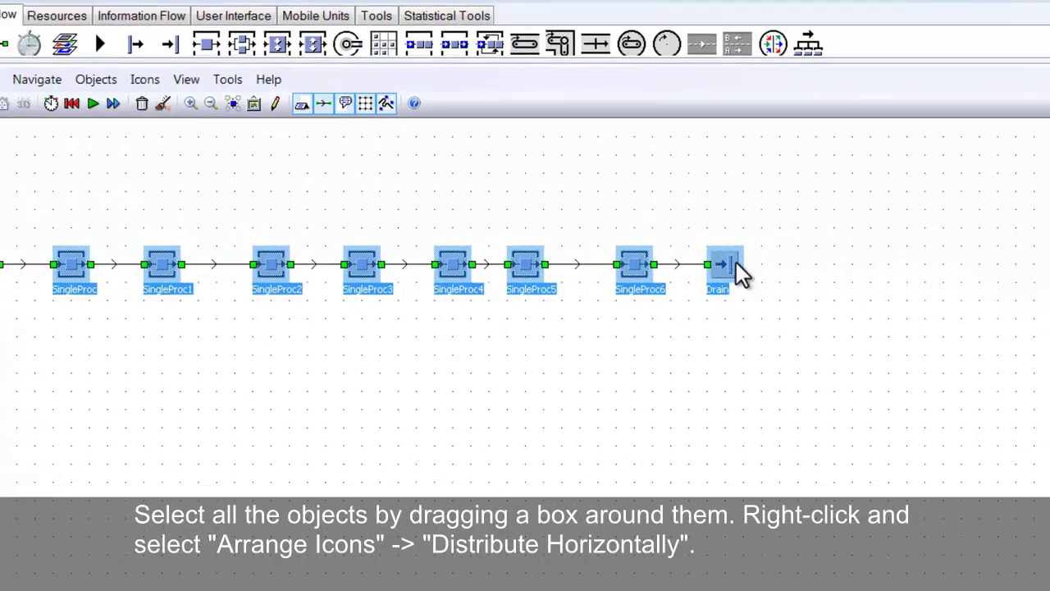
right_click(715, 262)
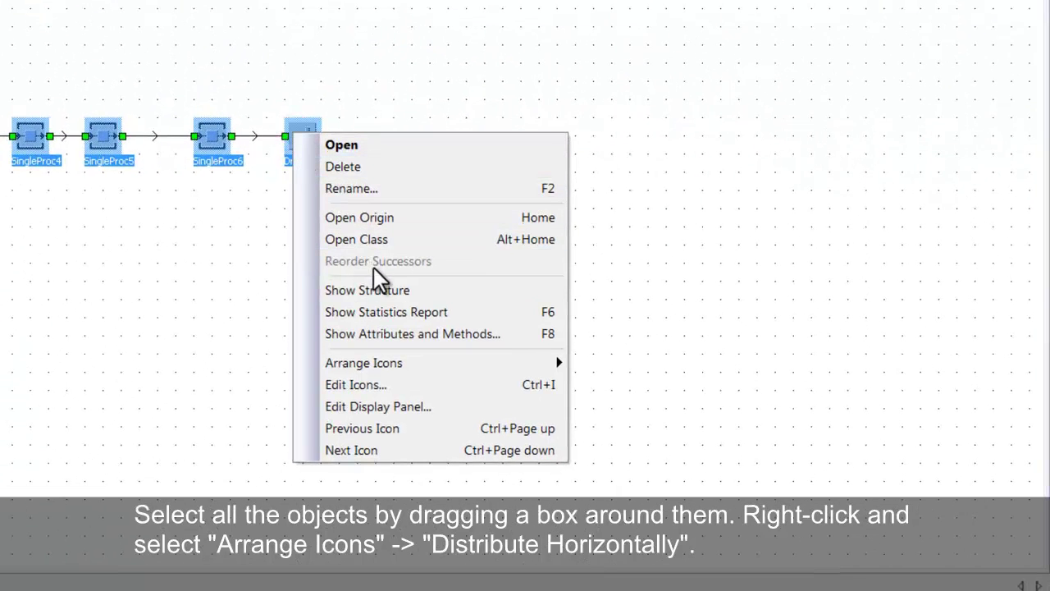
mouse_move(523, 367)
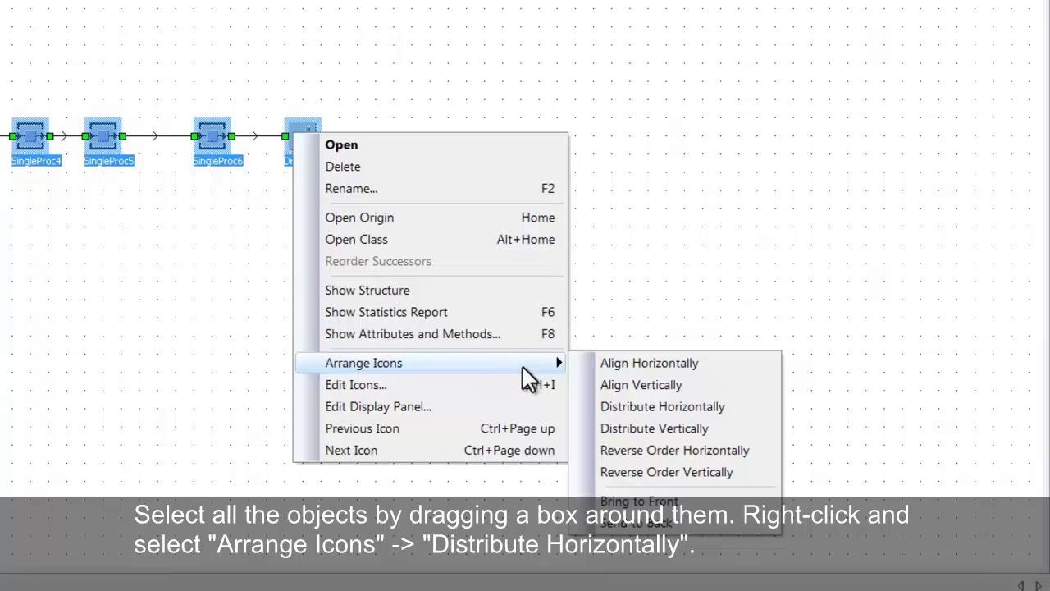
left_click(648, 406)
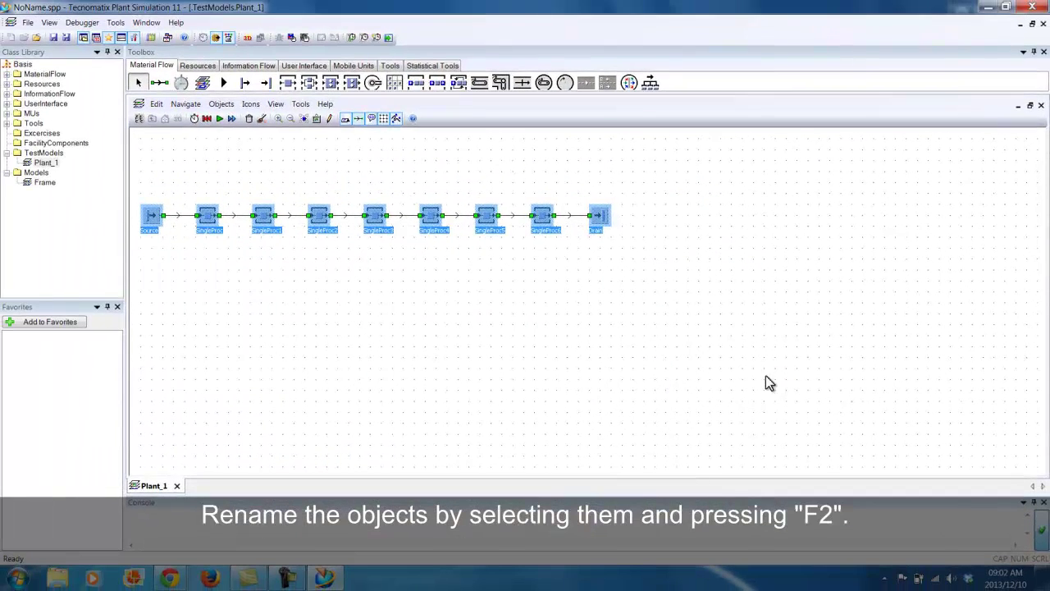
left_click(629, 343)
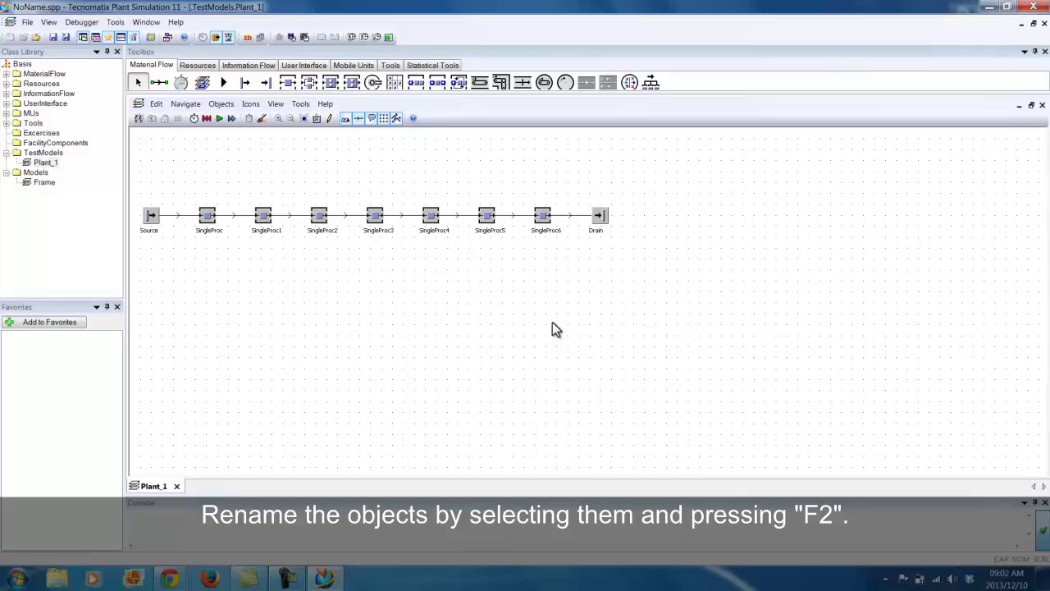
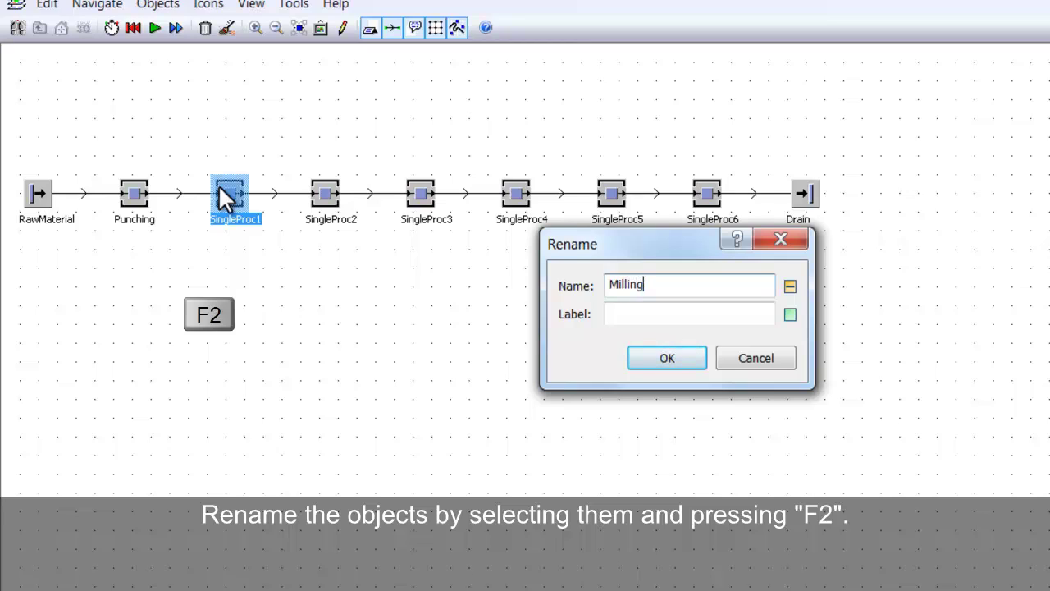
- Confirm Milling as the name of SingleProc1 and rename SingleProc2 as Polishing
left_click(660, 356)
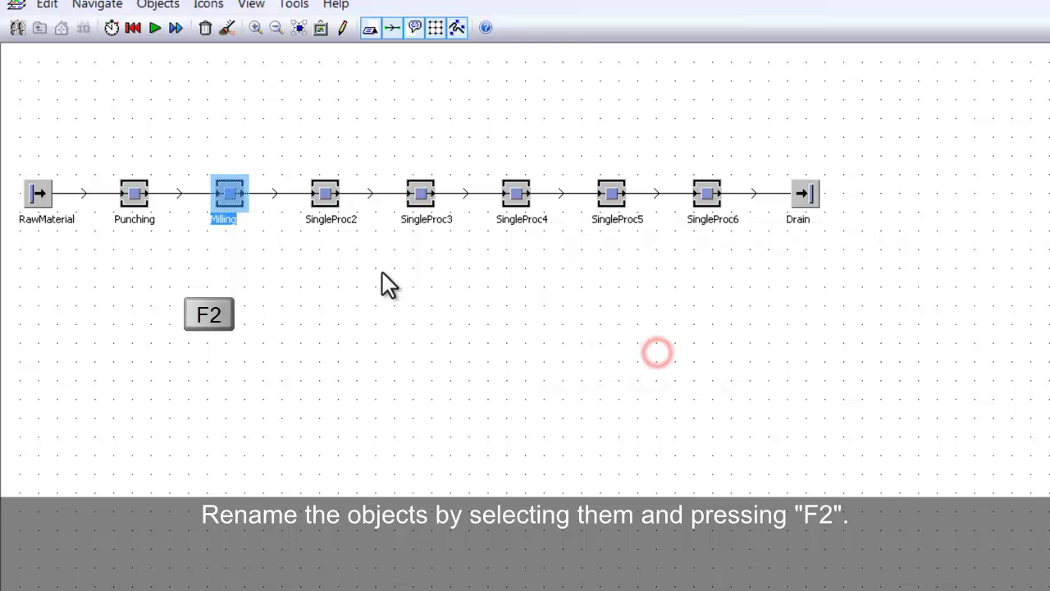
left_click(325, 195)
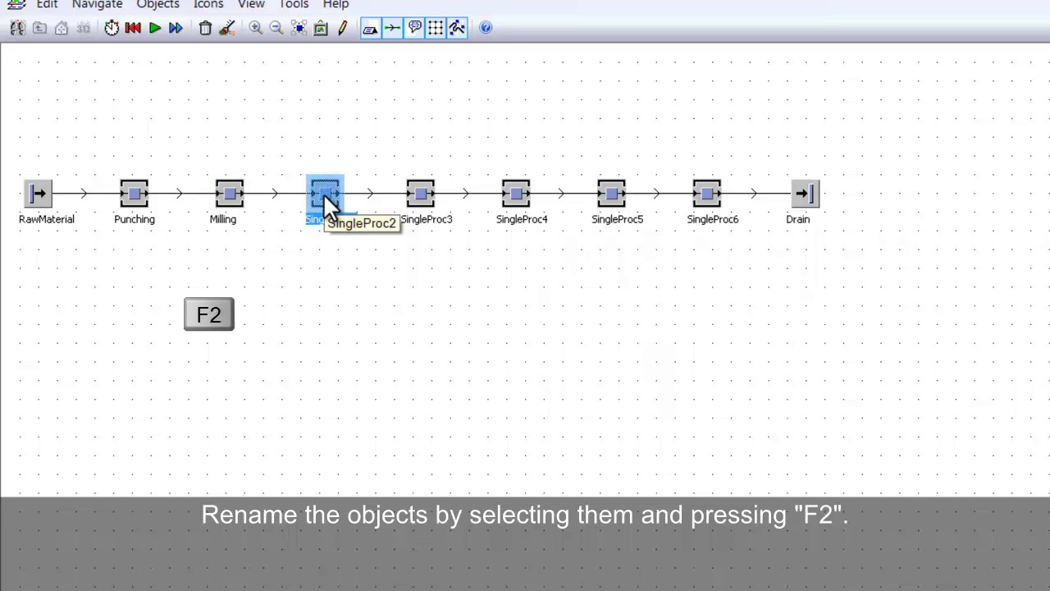
key("F2")
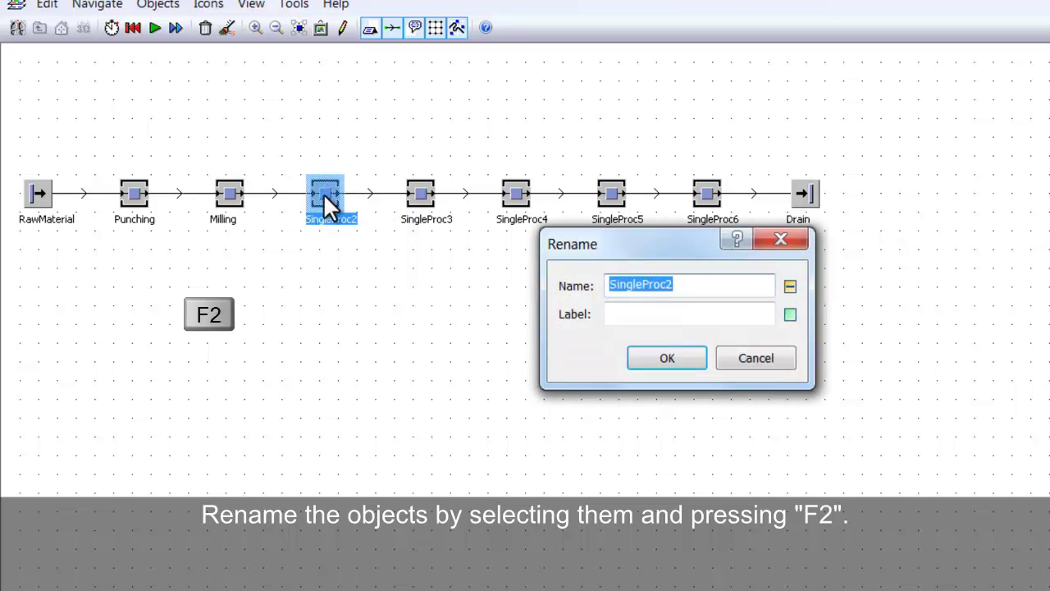
type("Polishing")
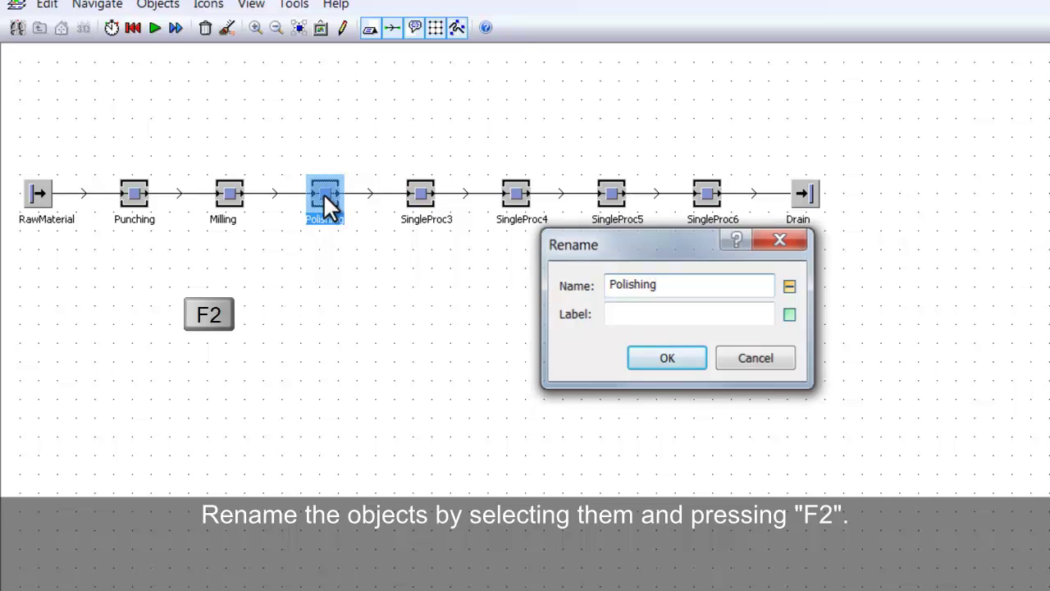
key("Return")
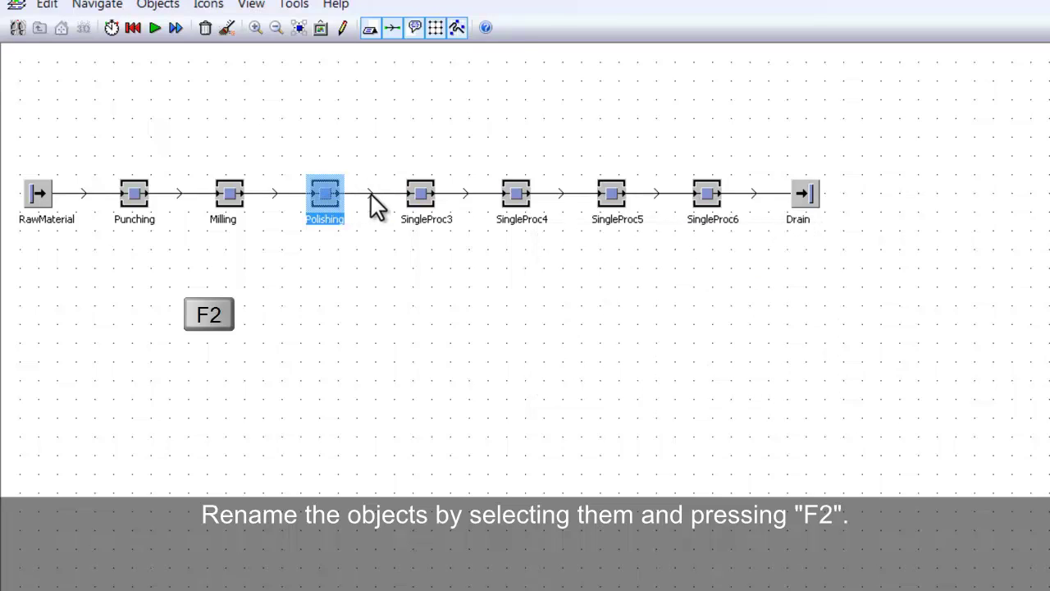
- Rename the SingleProc3 station as Drilling
left_click(412, 192)
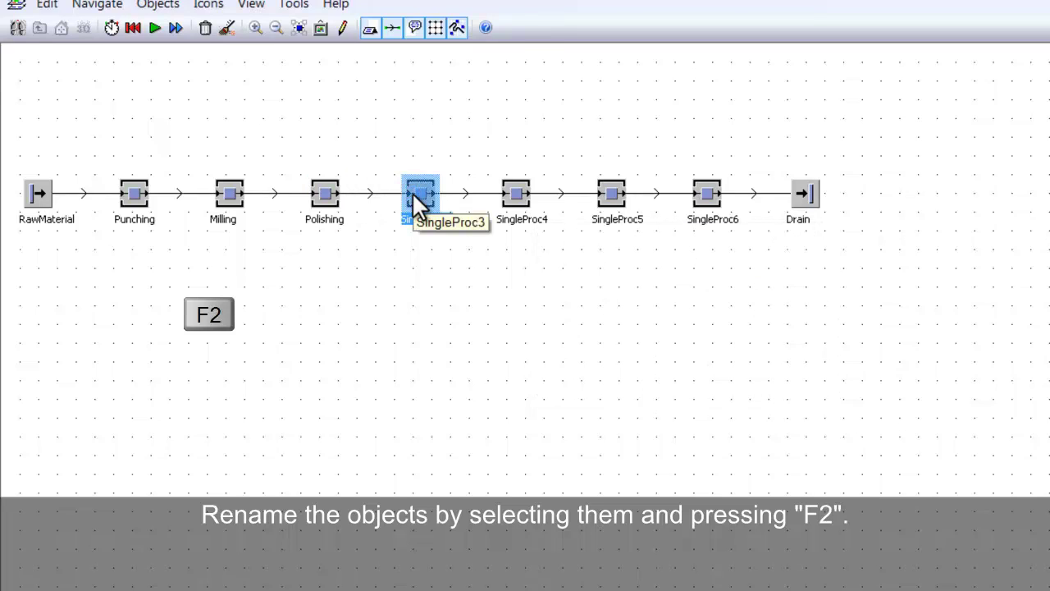
key("F2")
type("Drilling")
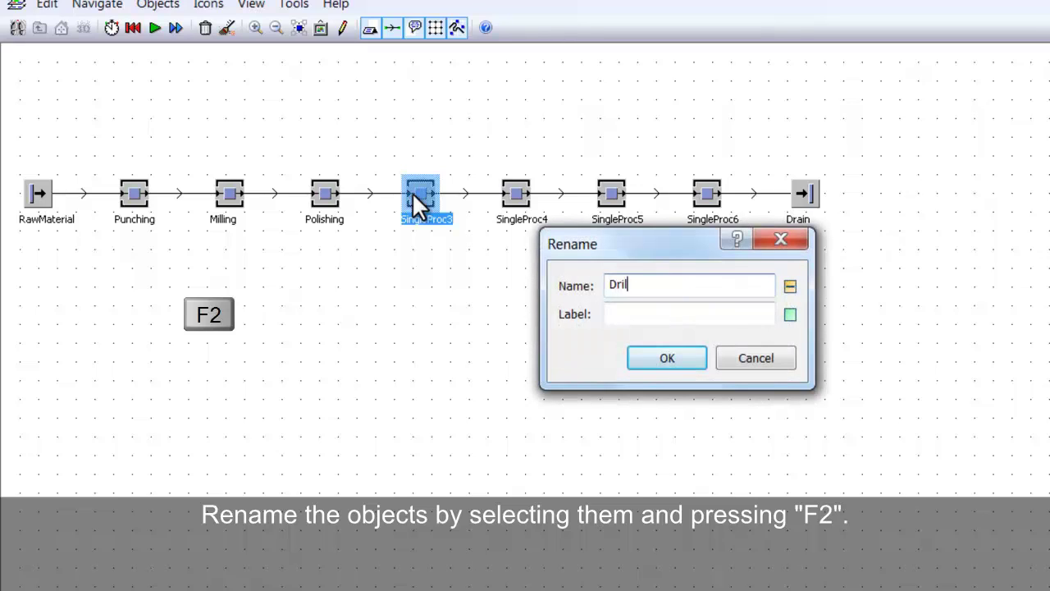
key("Return")
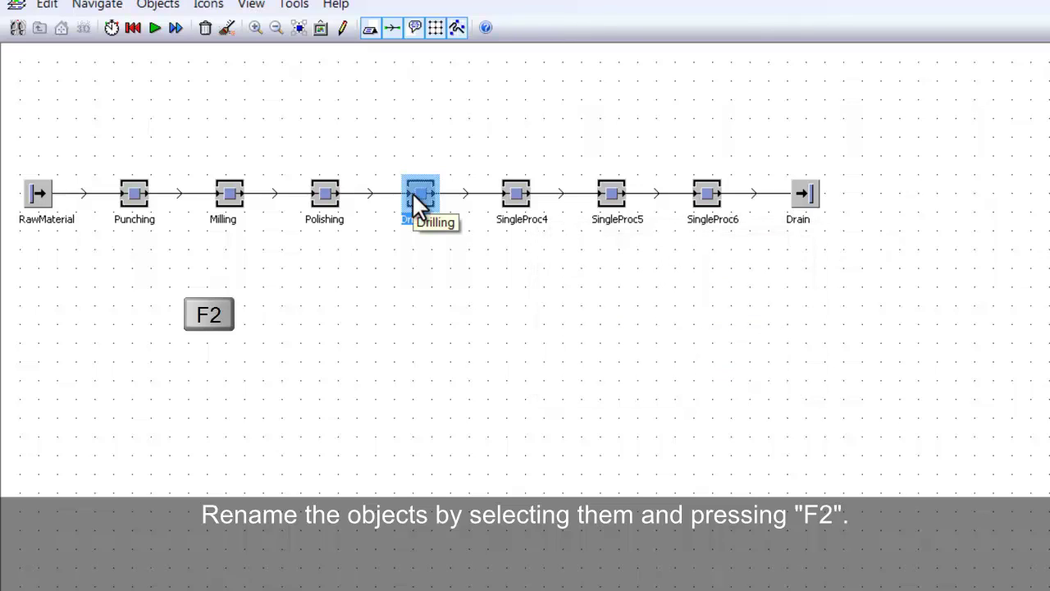
- Rename the SingleProc4 station as Assembly
left_click(509, 196)
key("F2")
type("Assembly")
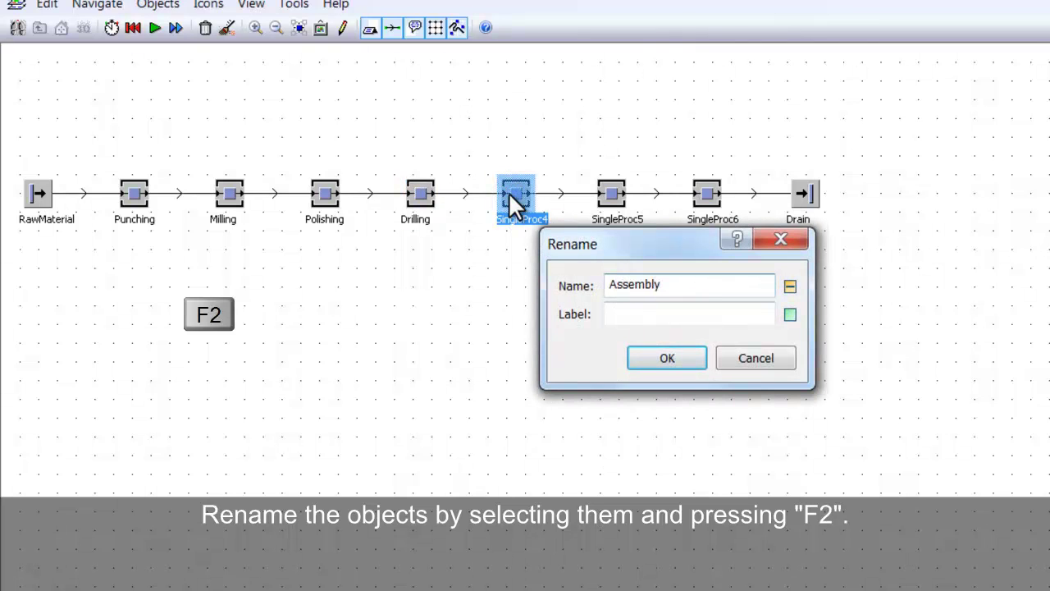
key("Return")
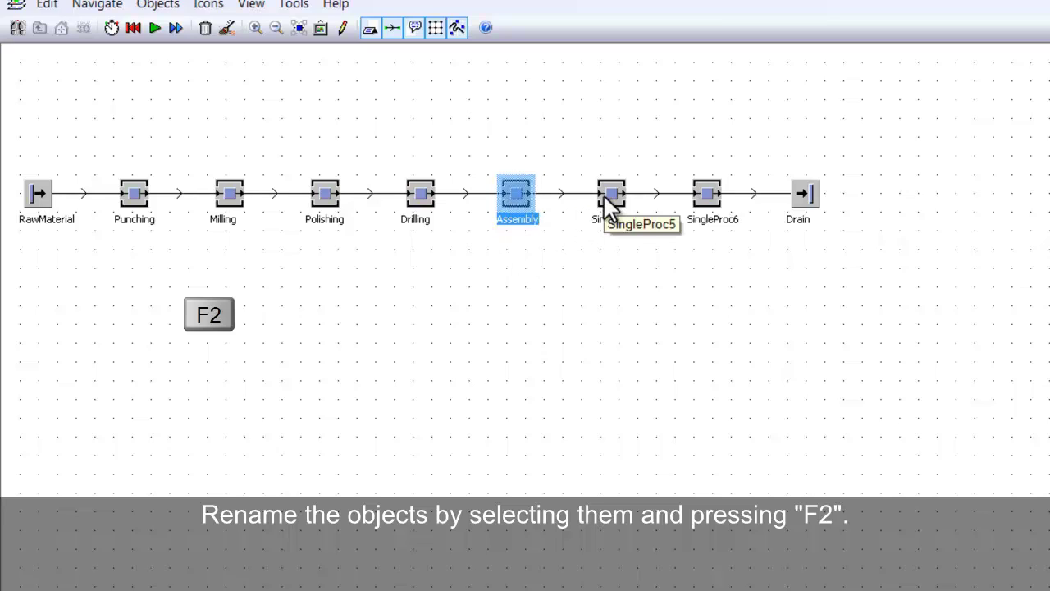
- Rename the station directly after Drilling as Painting
key("F2")
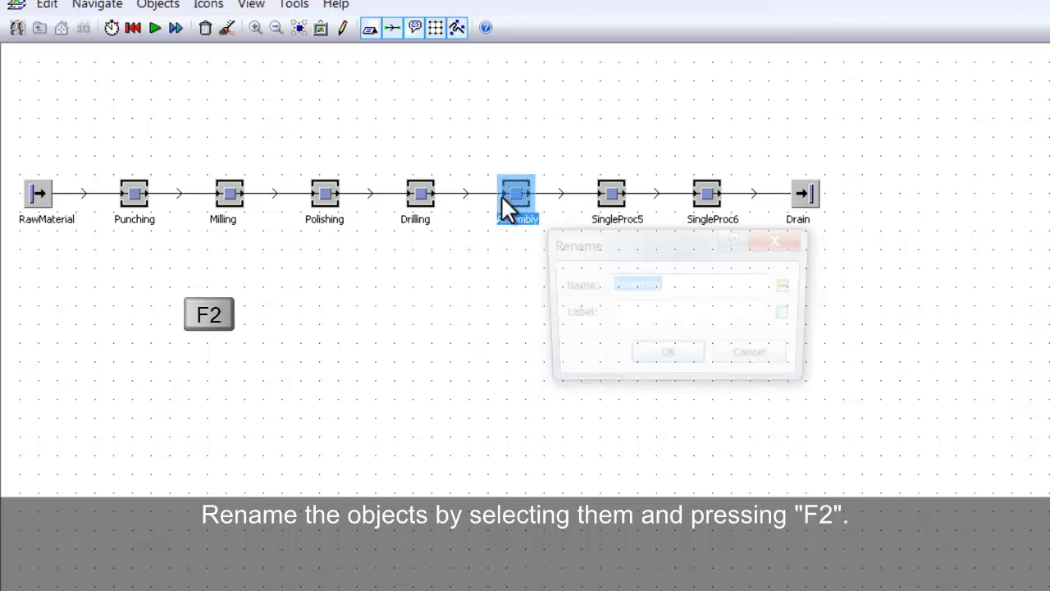
type("Painting")
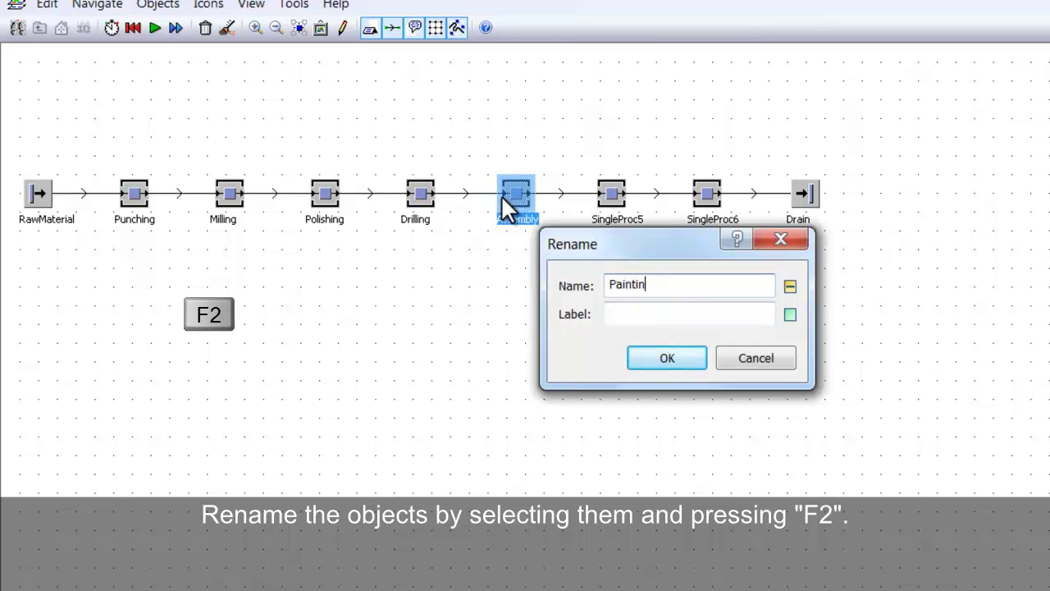
key("Return")
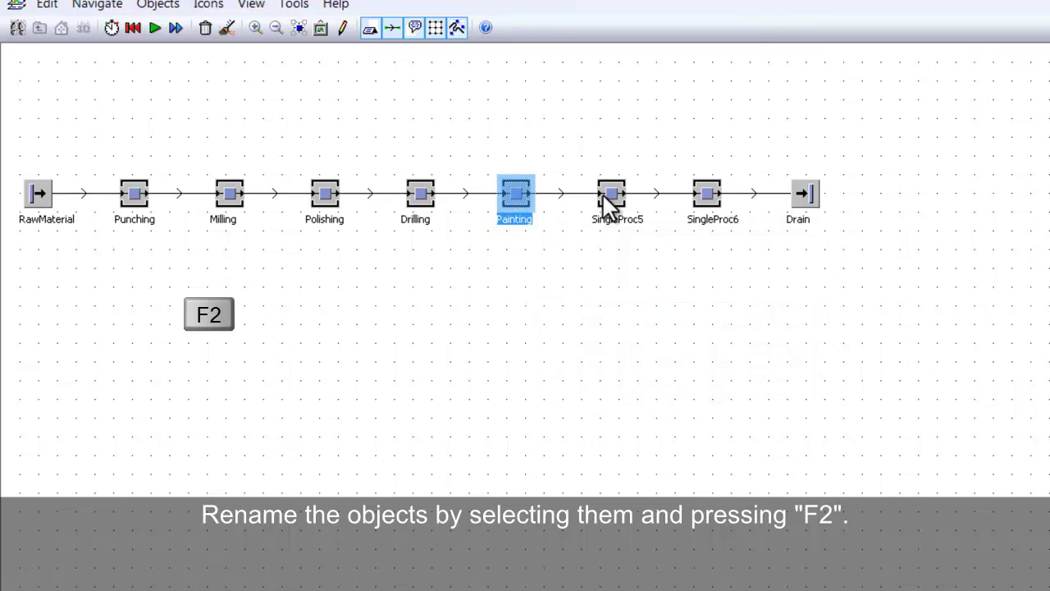
- Rename the SingleProc5 station, directly after Painting, as Assembly
left_click(606, 193)
key("F2")
type("A")
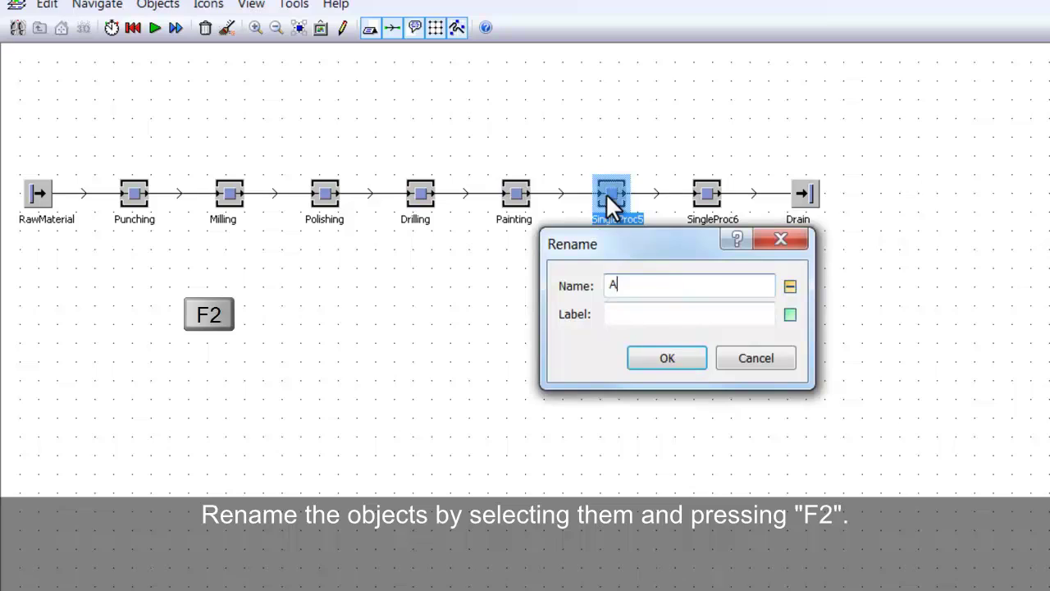
type("ssembly")
key("Return")
- Rename the SingleProc6 station as LaserEngraving
left_click(701, 190)
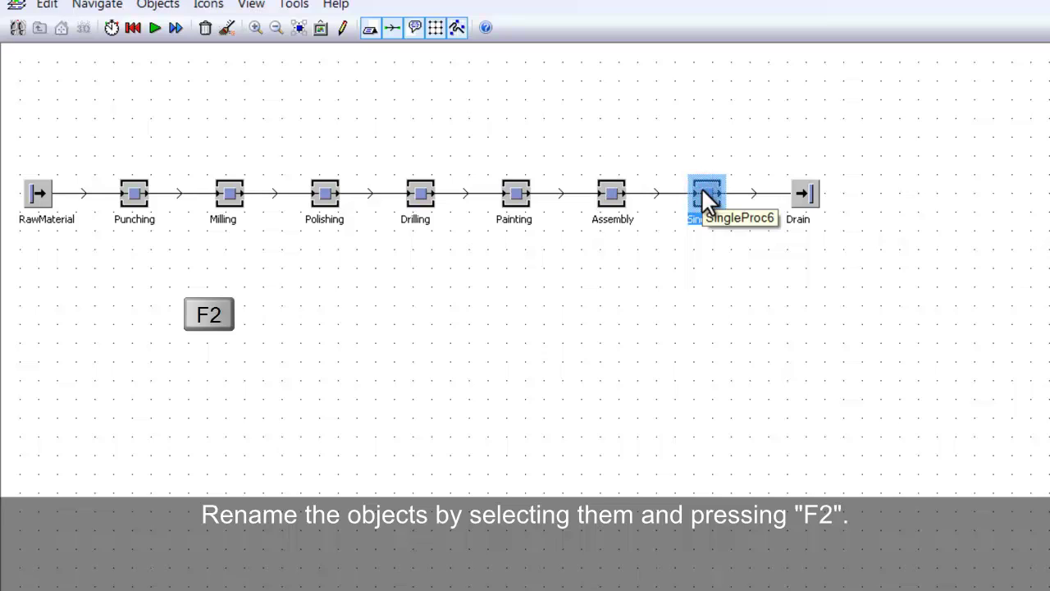
key("F2")
type("Las")
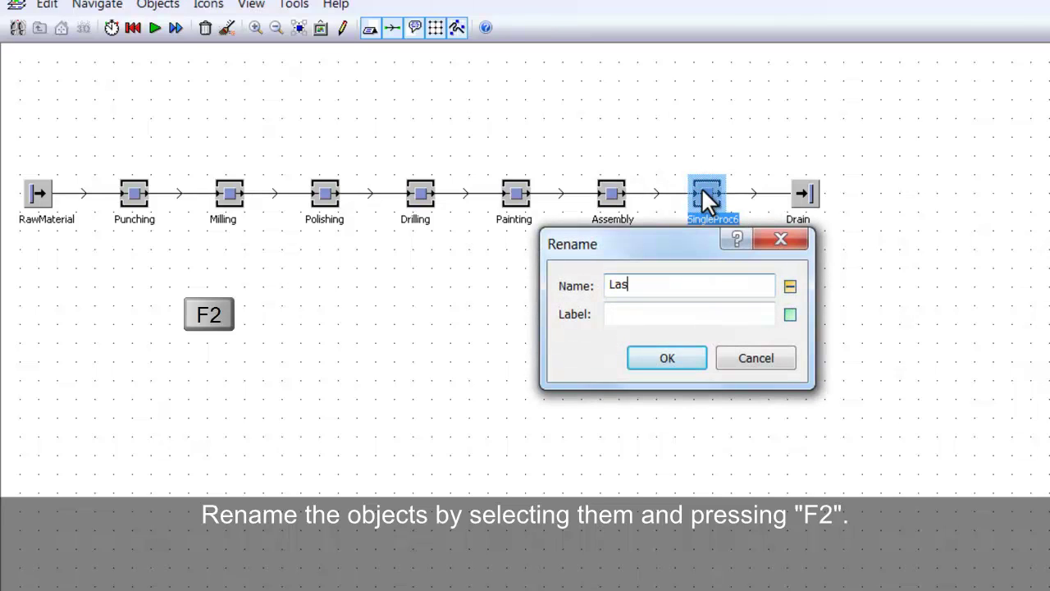
type("erEngraving")
key("Return")
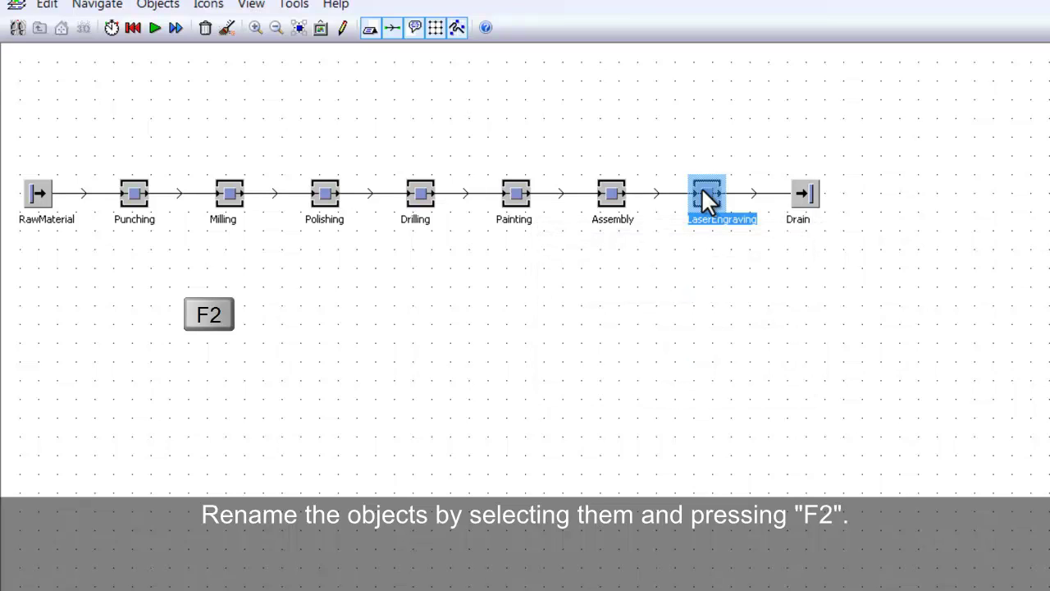
- Rename the Drain at the end of the line as Packaging and deselect it
left_click(811, 191)
key("F2")
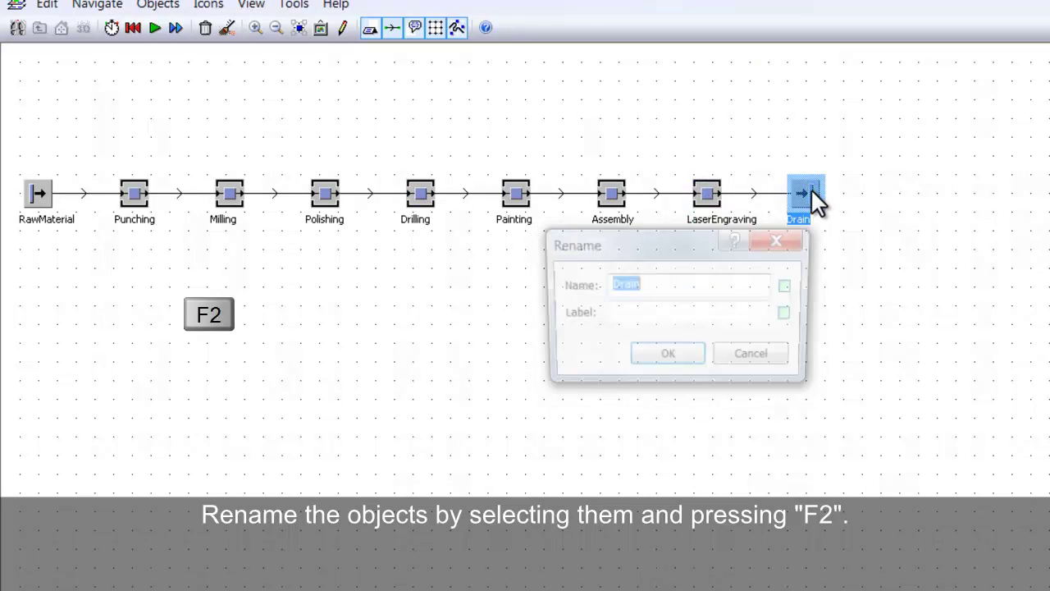
type("Packaging")
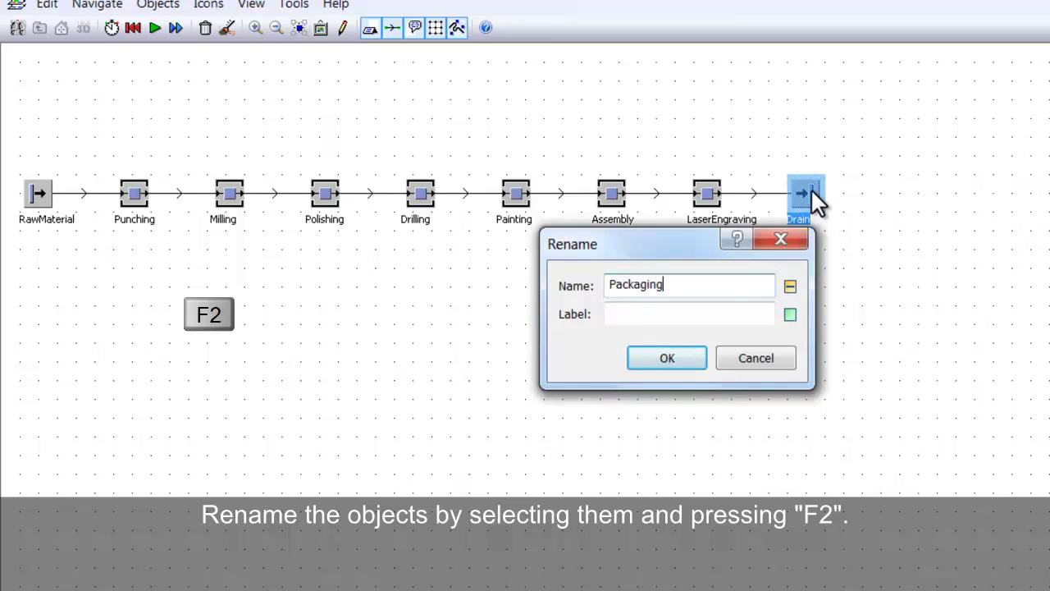
key("Return")
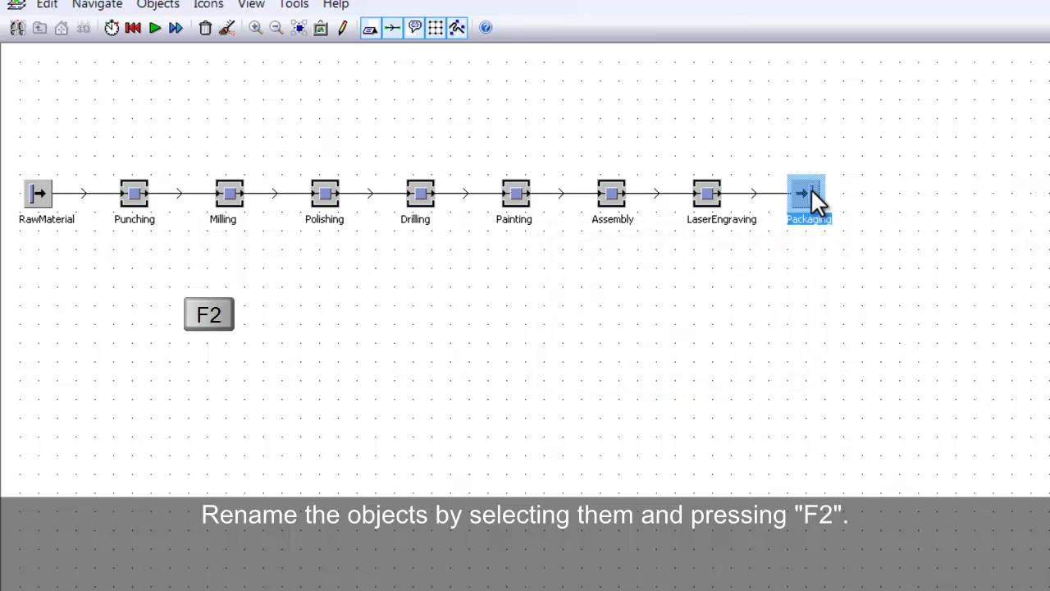
left_click(689, 299)
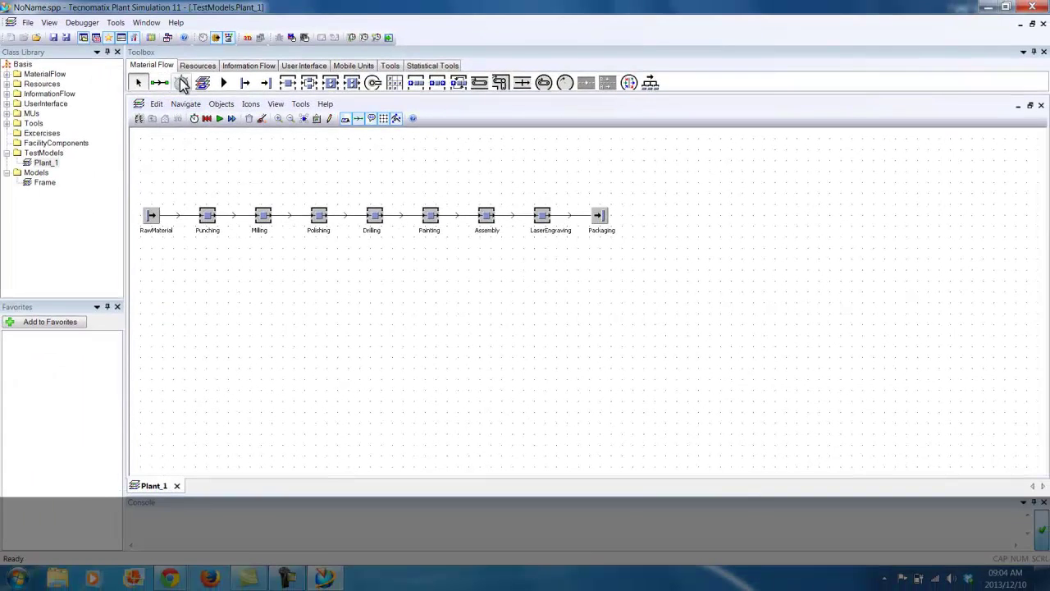
- Insert an EventController in the frame's upper corner above RawMaterial and open its settings
left_click(182, 83)
left_click(141, 136)
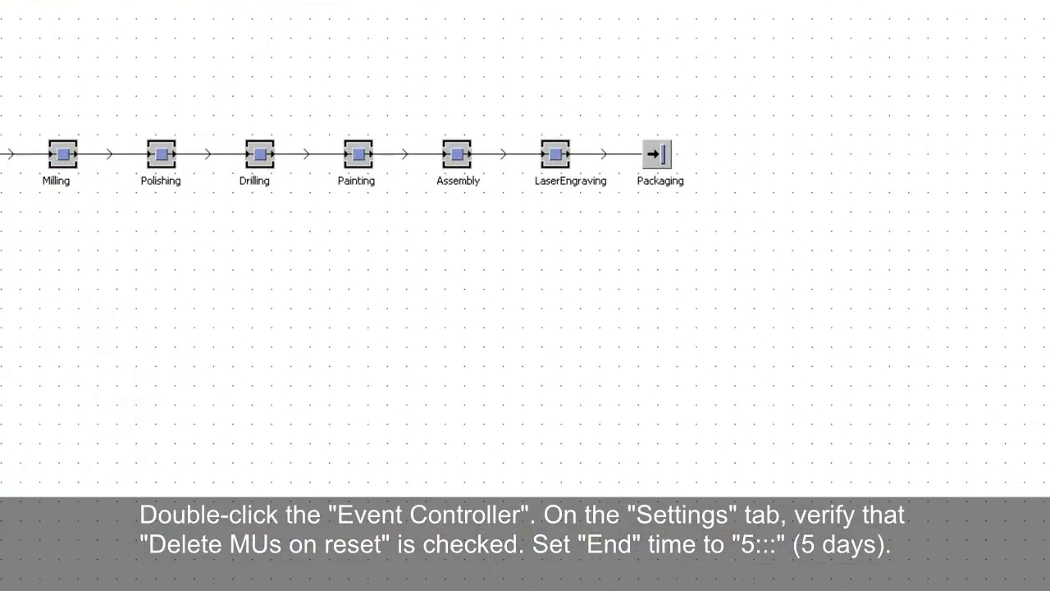
double_click(22, 73)
left_click(446, 219)
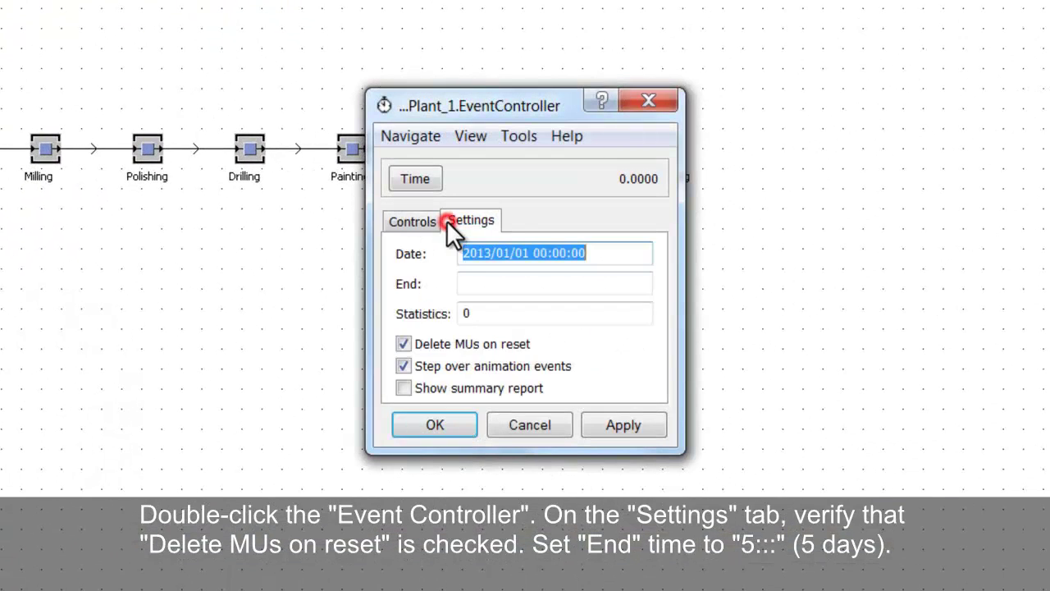
- Keep Delete MUs on reset enabled, set the simulation end time to 5::: (5 days), and enable Show summary report
left_click(403, 344)
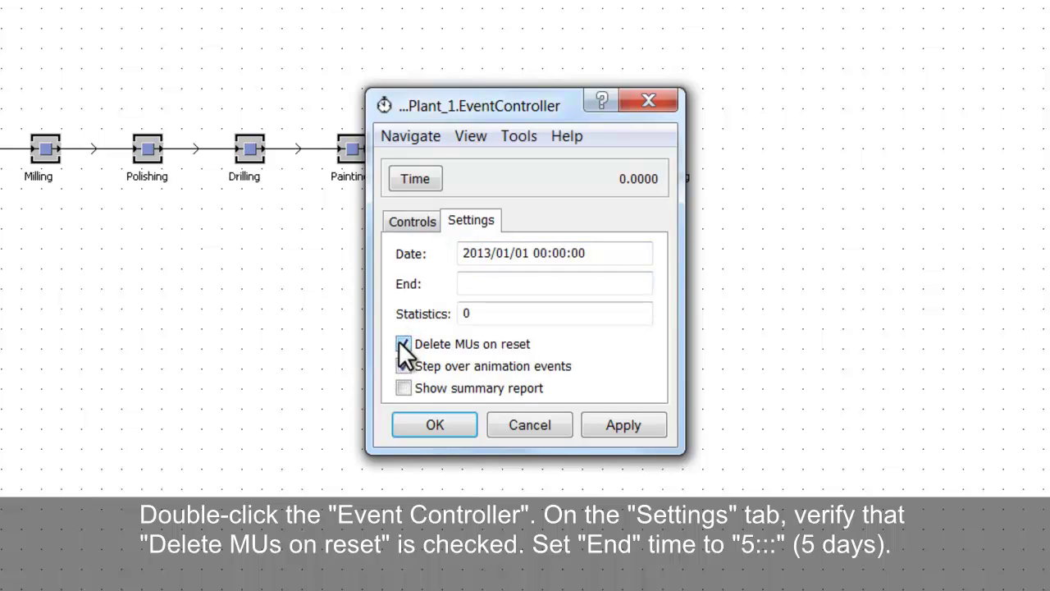
left_click(488, 284)
type("5")
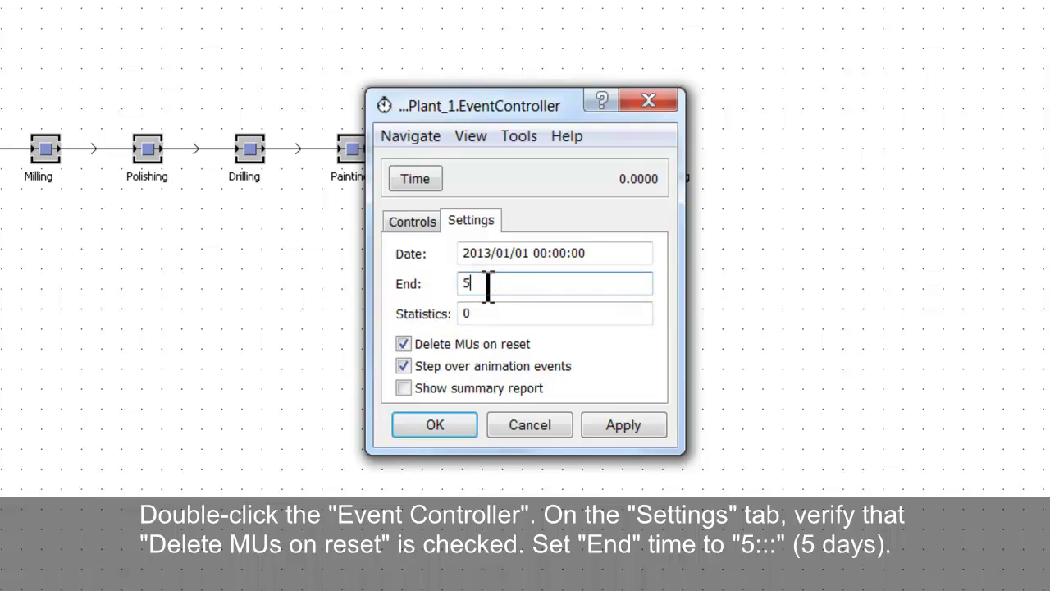
type(":::")
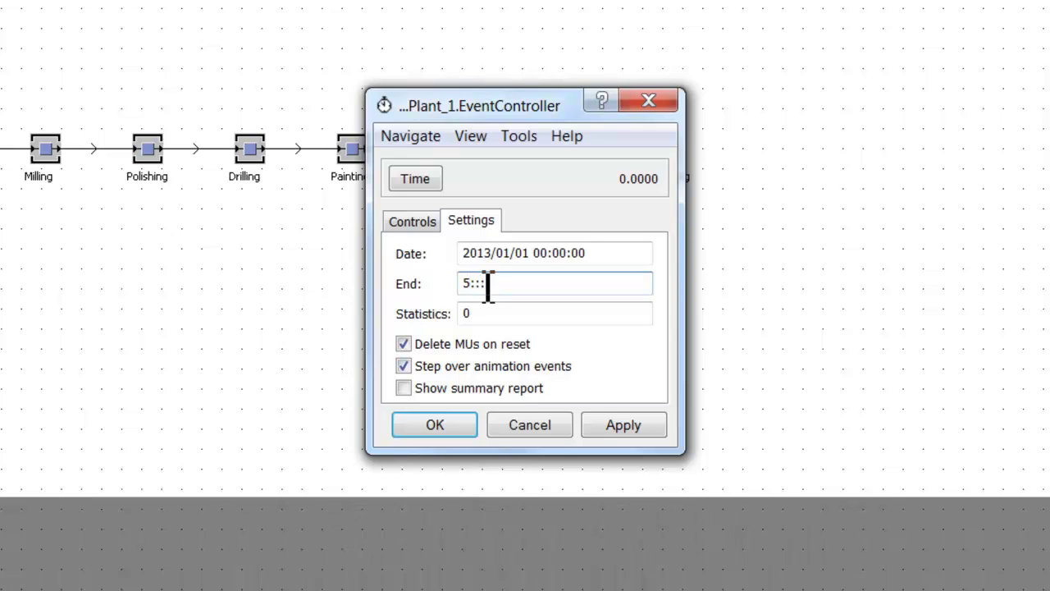
left_click(616, 431)
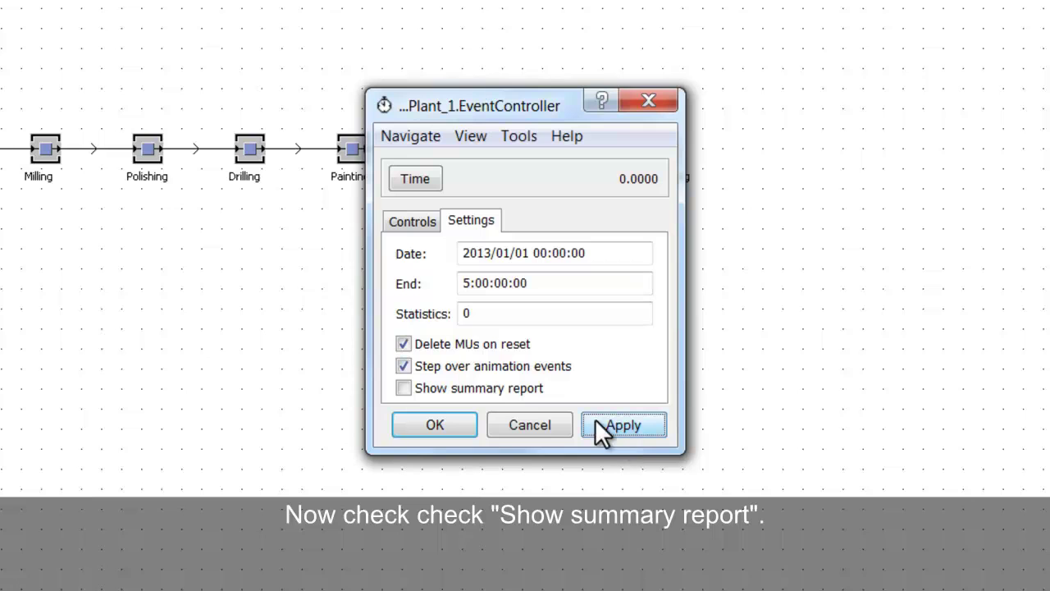
left_click(413, 390)
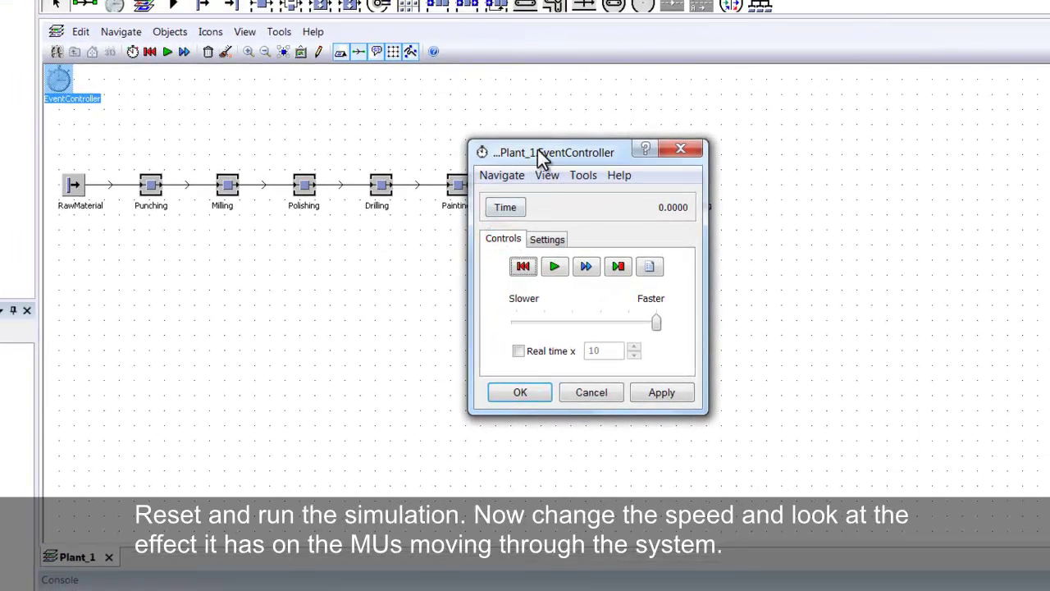
- Move the EventController dialog clear of the production line, and reset and run the simulation at the fastest speed
left_click_drag(538, 149, 832, 133)
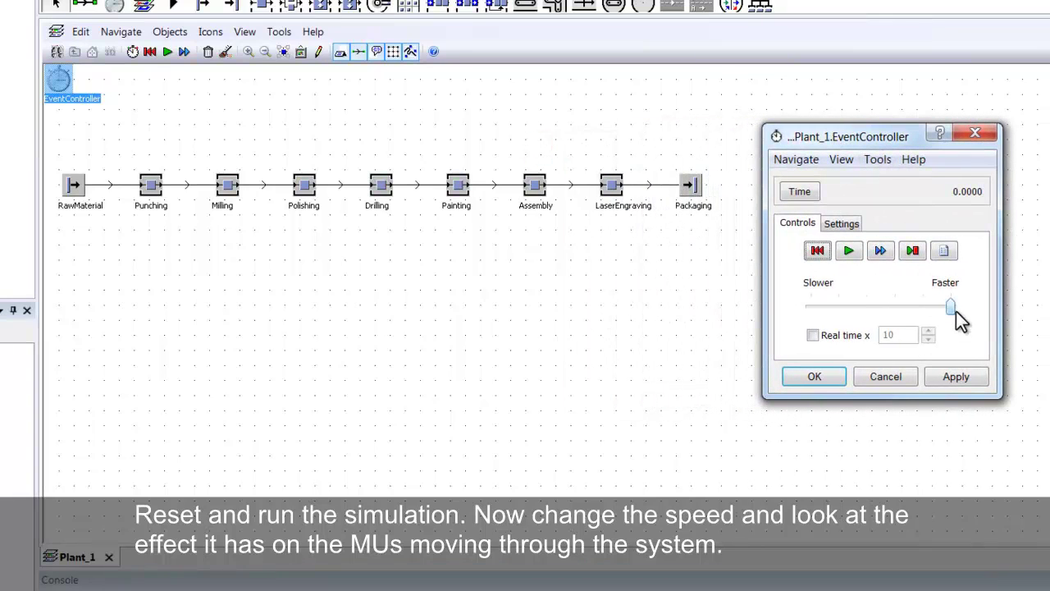
left_click(823, 252)
left_click(850, 252)
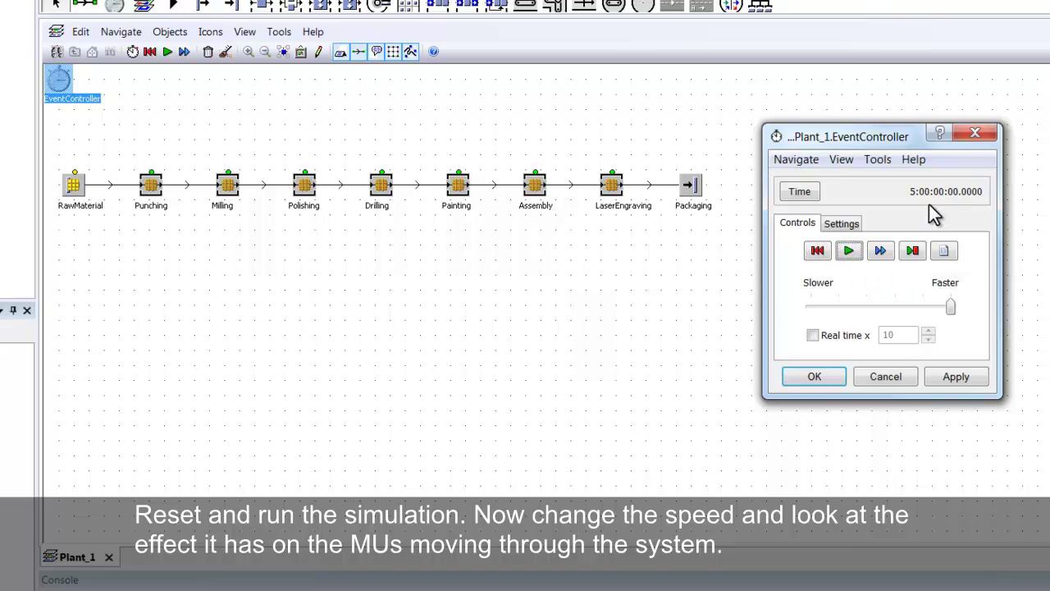
- Reset and rerun the simulation at a slow speed, raise the speed in stages to the fastest, and reset it again
left_click(817, 250)
left_click_drag(950, 305, 841, 311)
left_click(849, 252)
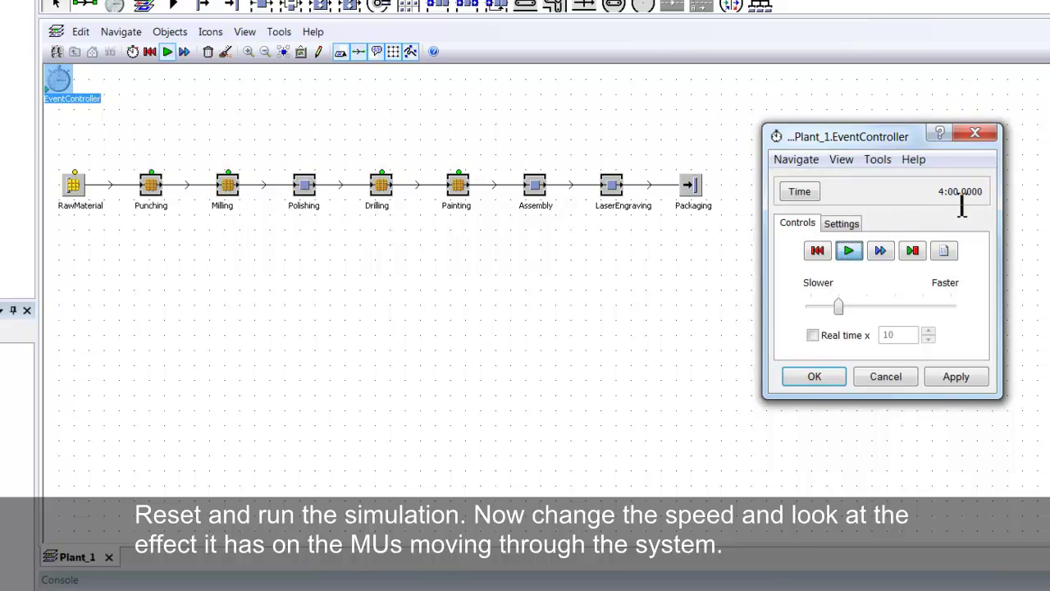
left_click_drag(839, 306, 864, 303)
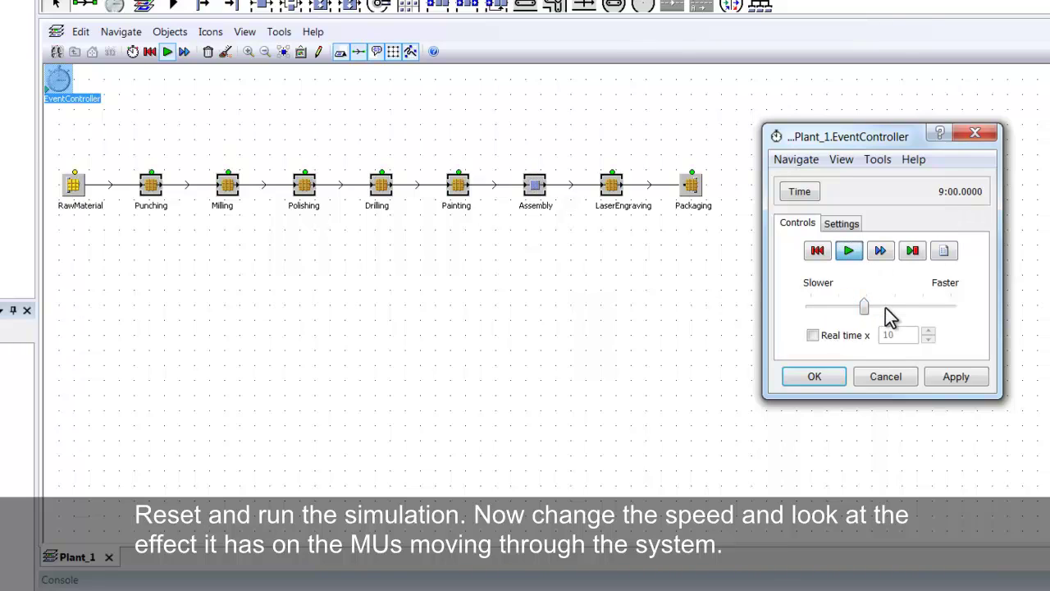
left_click(896, 305)
left_click(933, 308)
left_click(948, 307)
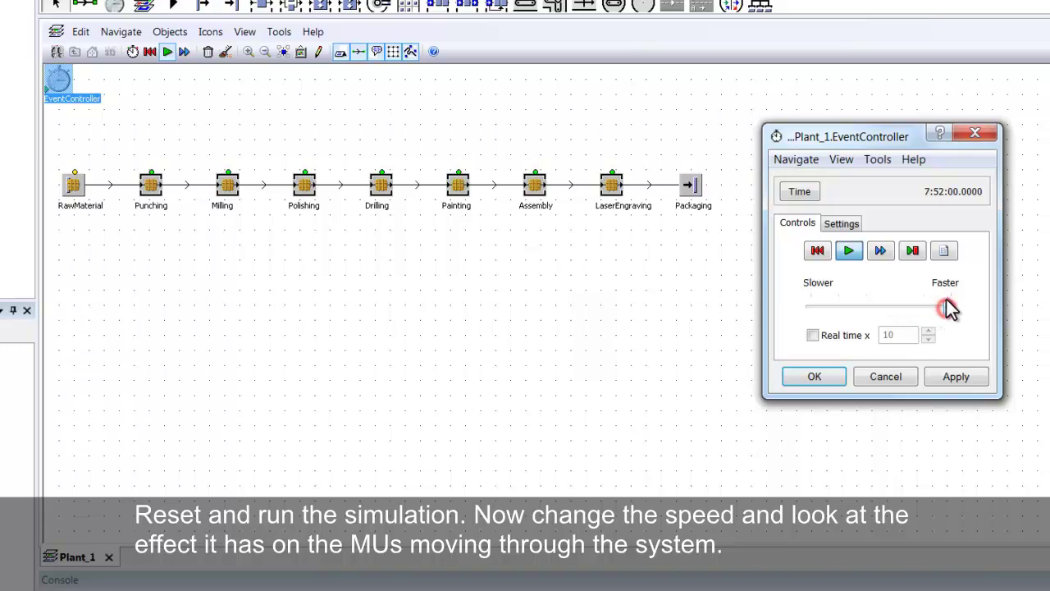
left_click(965, 306)
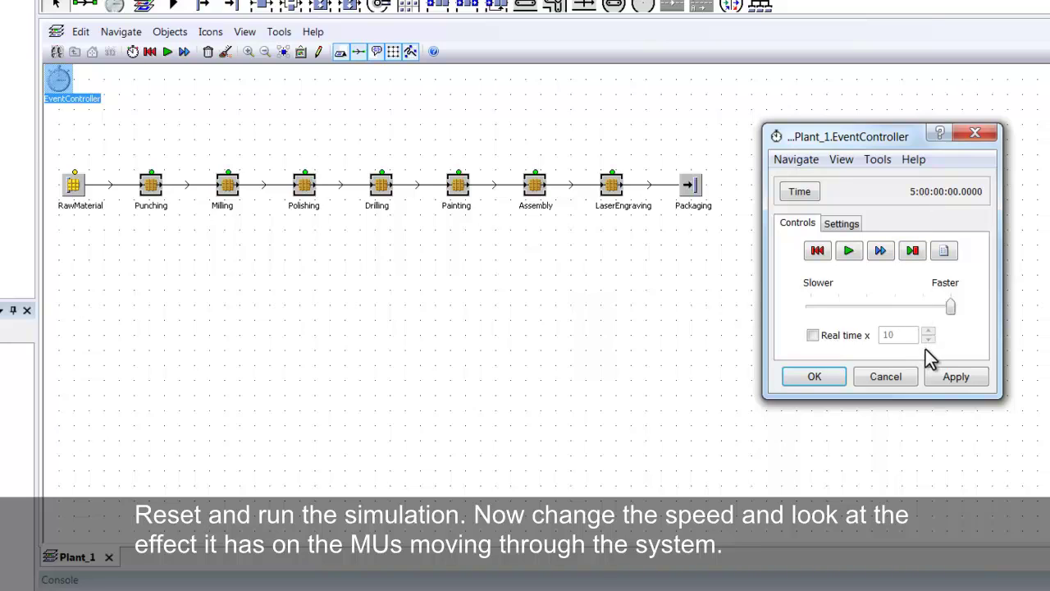
left_click(818, 251)
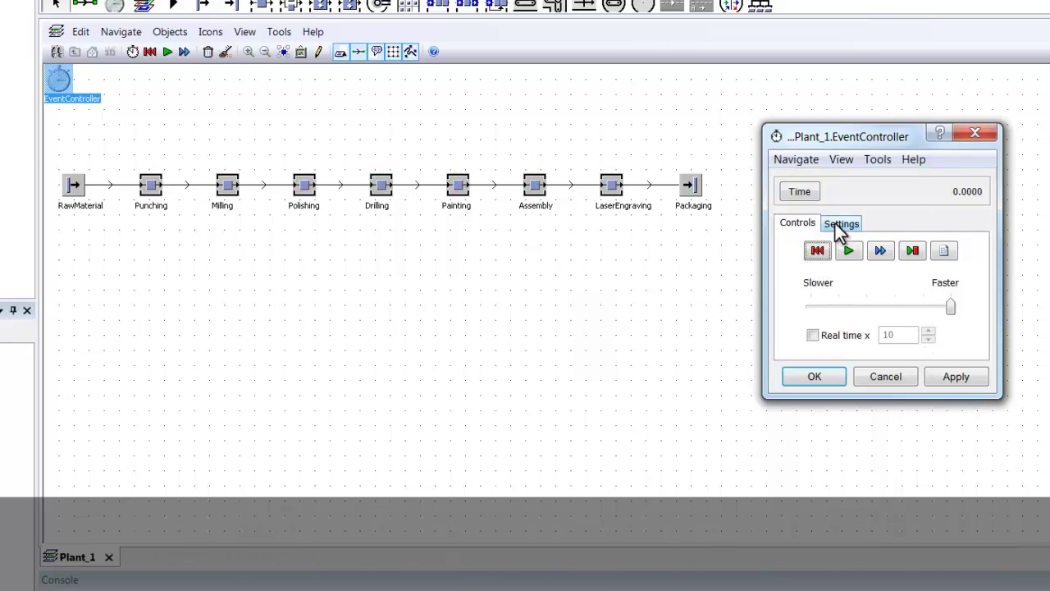
- Review and apply the EventController settings, and reset and run the five-day simulation
left_click(837, 223)
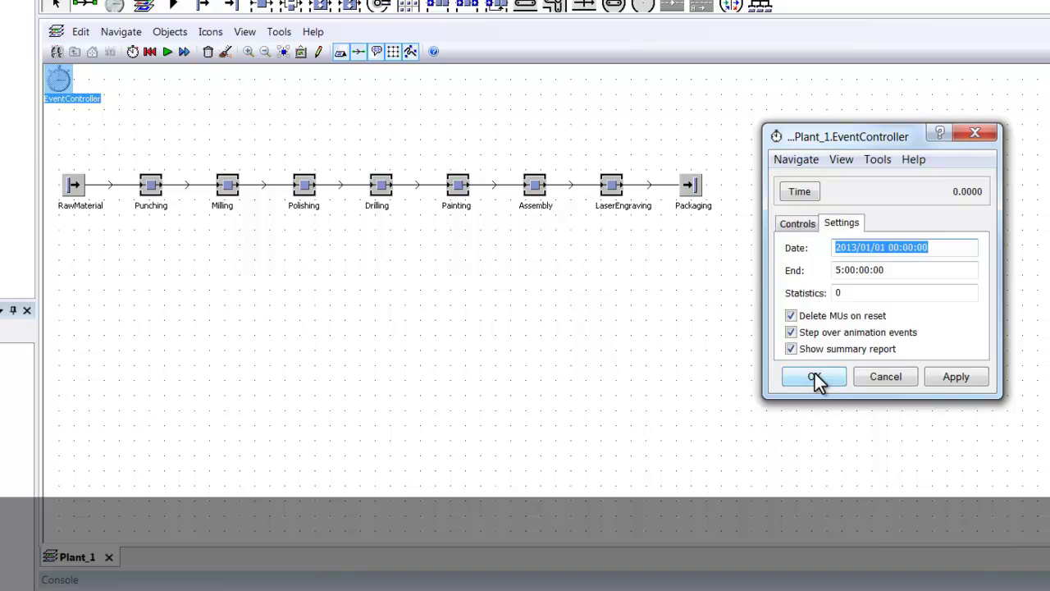
left_click(931, 376)
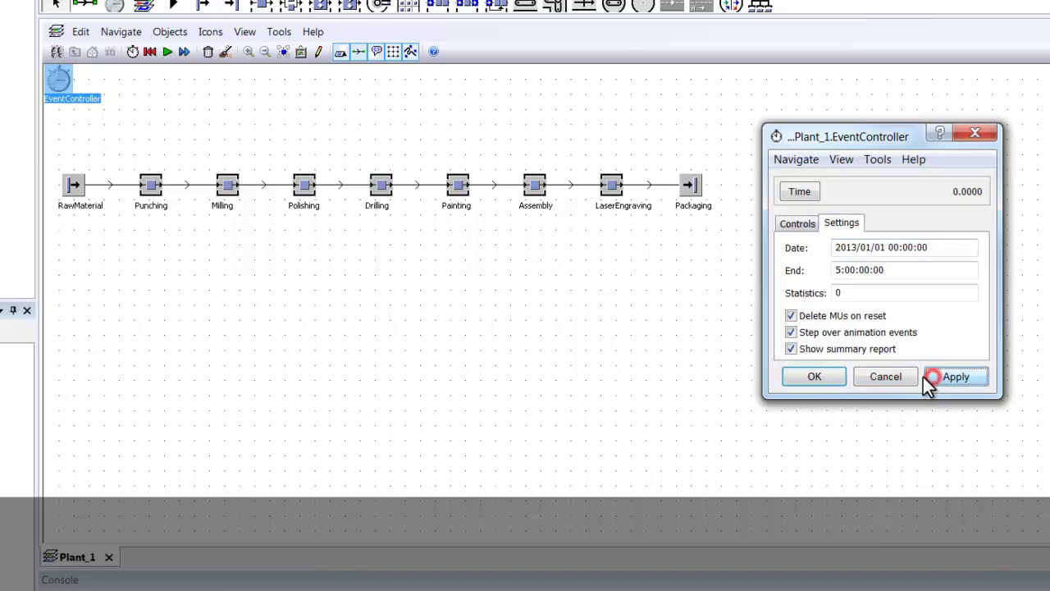
left_click(825, 375)
left_click(144, 51)
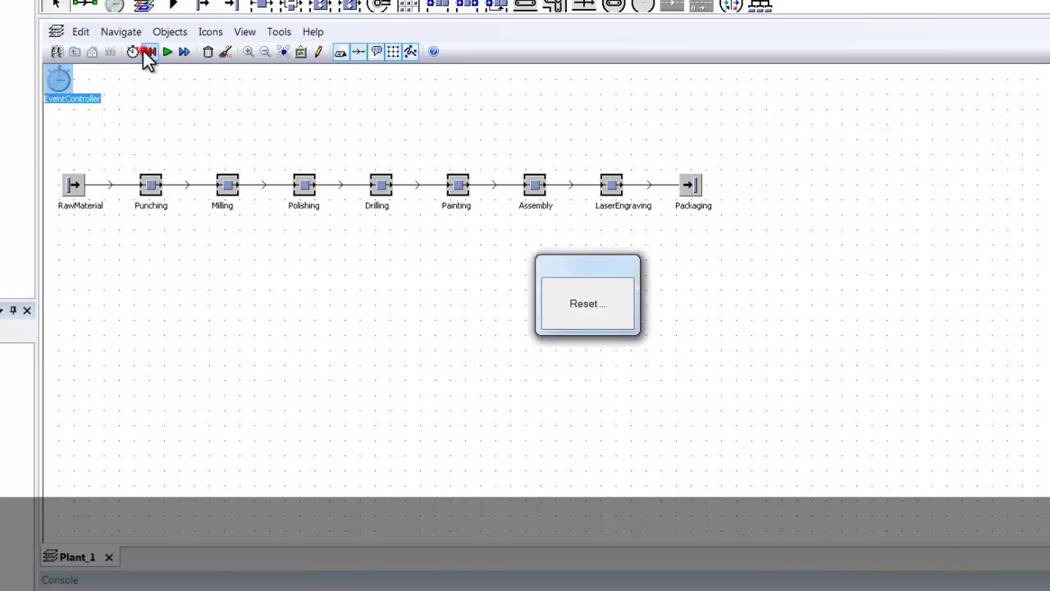
left_click(165, 52)
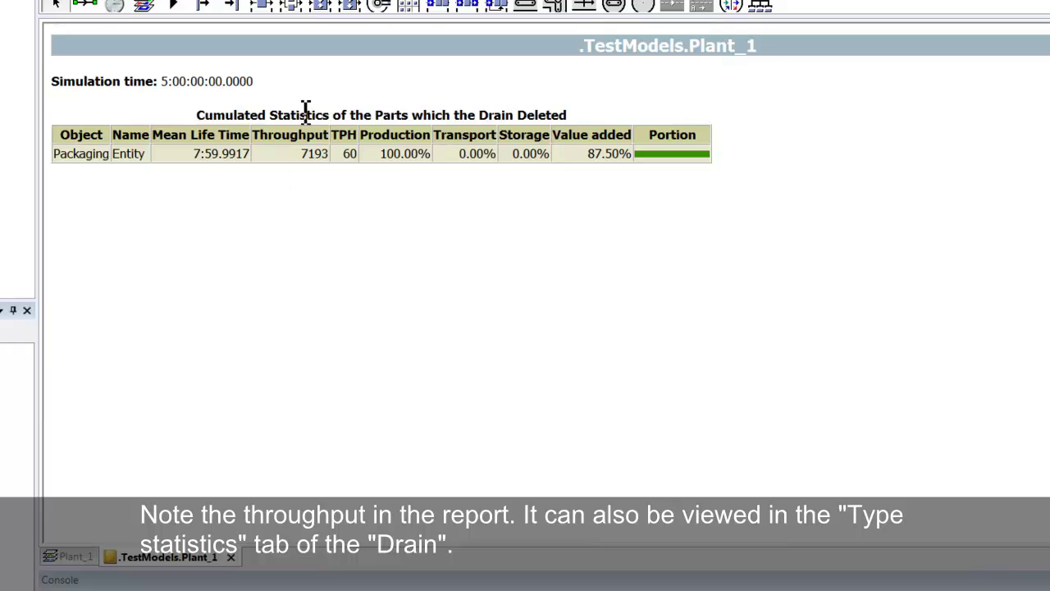
- Close the summary report and examine the throughput in the type statistics of the Packaging drain
left_click(231, 557)
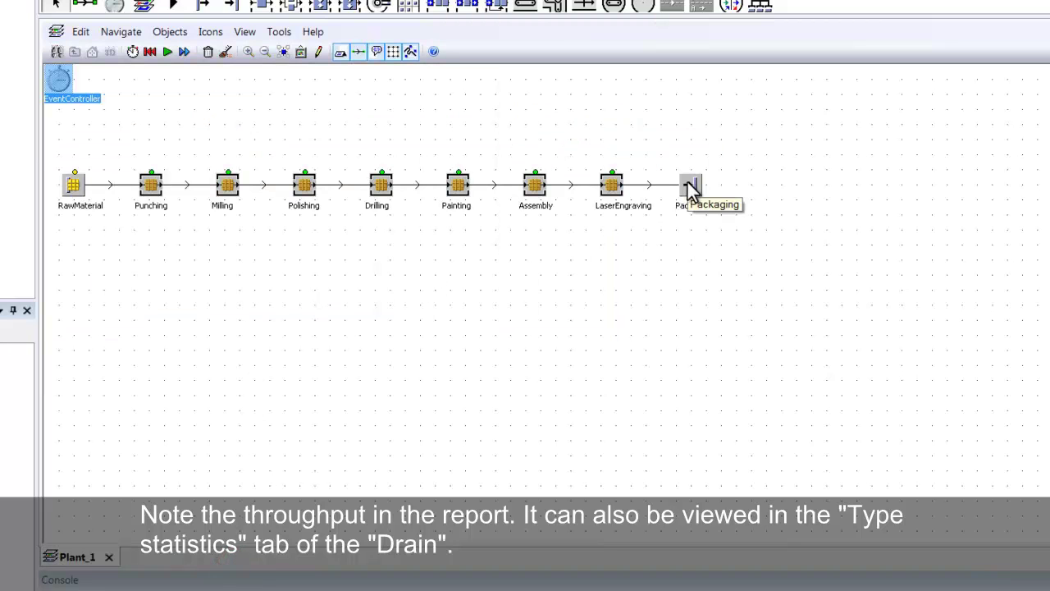
double_click(691, 187)
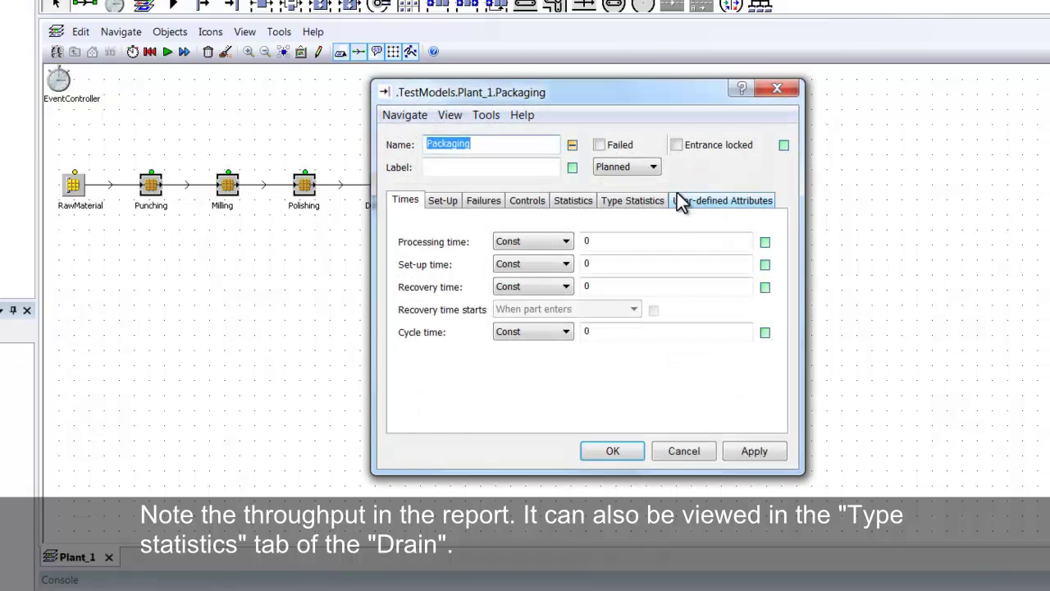
left_click(649, 202)
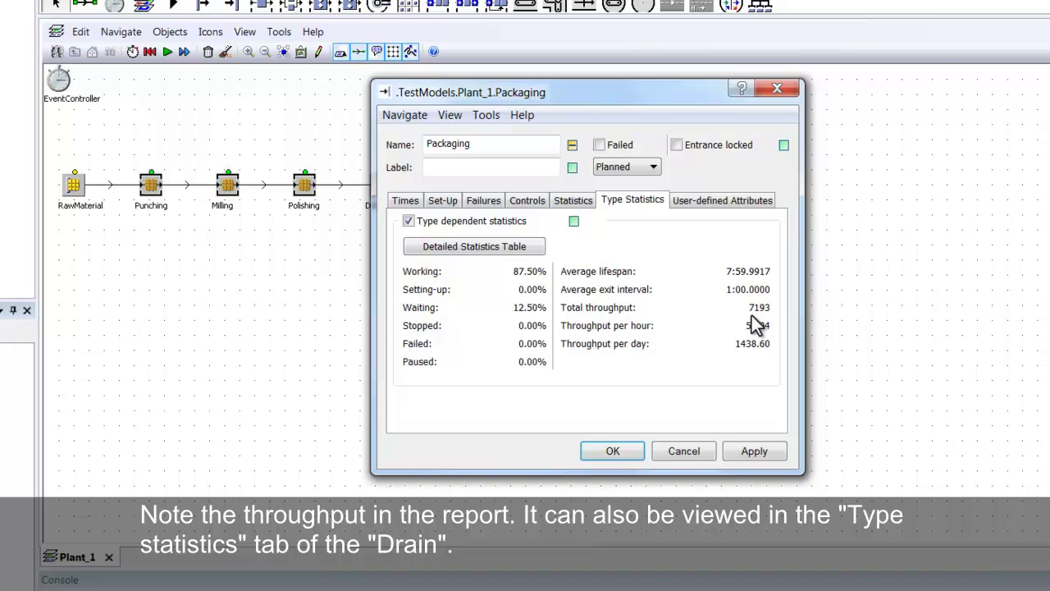
left_click(614, 448)
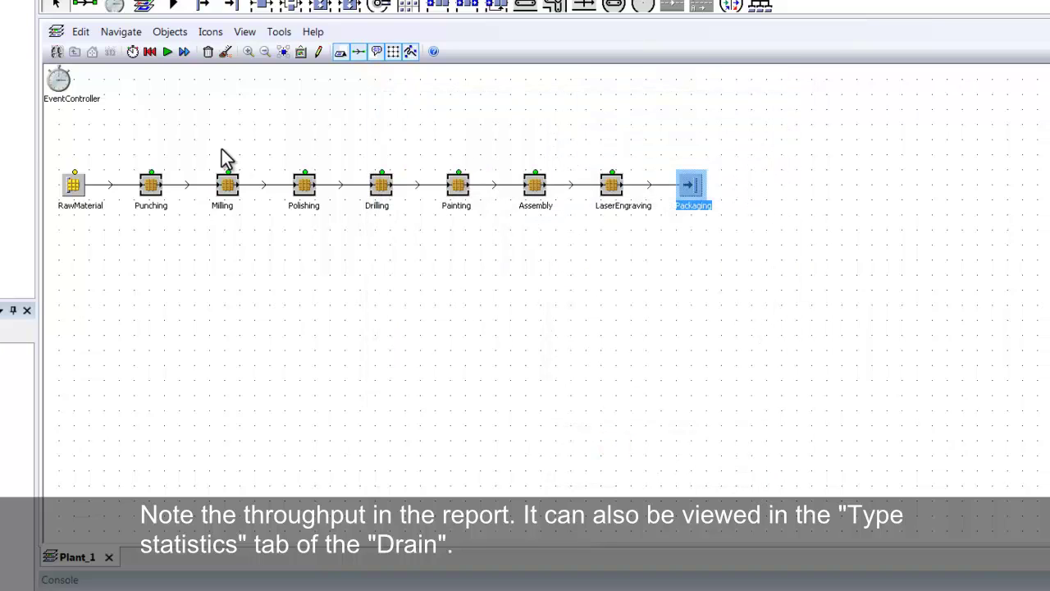
- Reset the simulation and set the Drilling station's processing time to 3: (3 minutes)
left_click(149, 54)
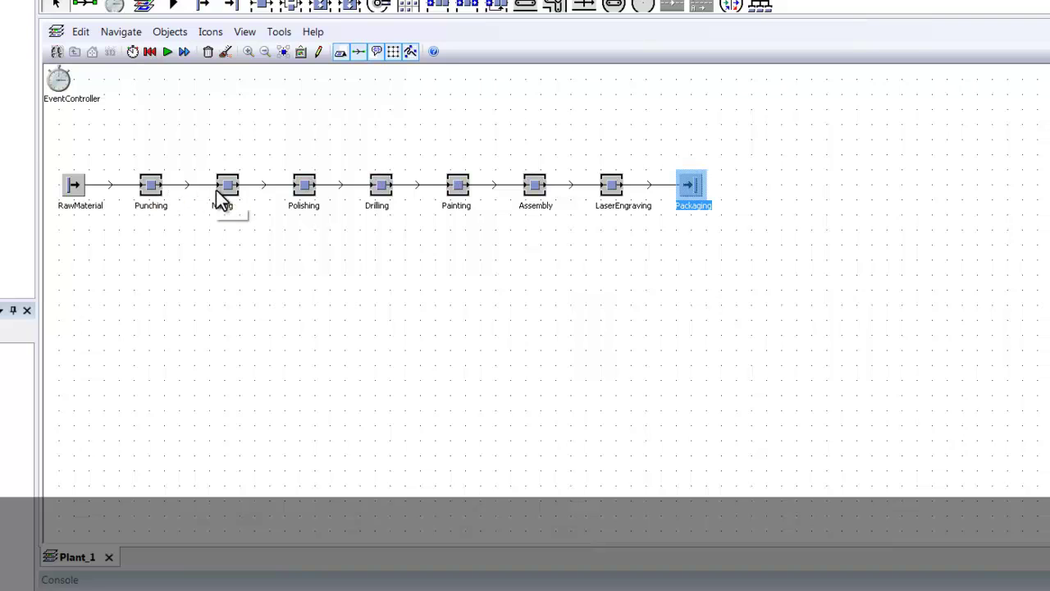
double_click(381, 186)
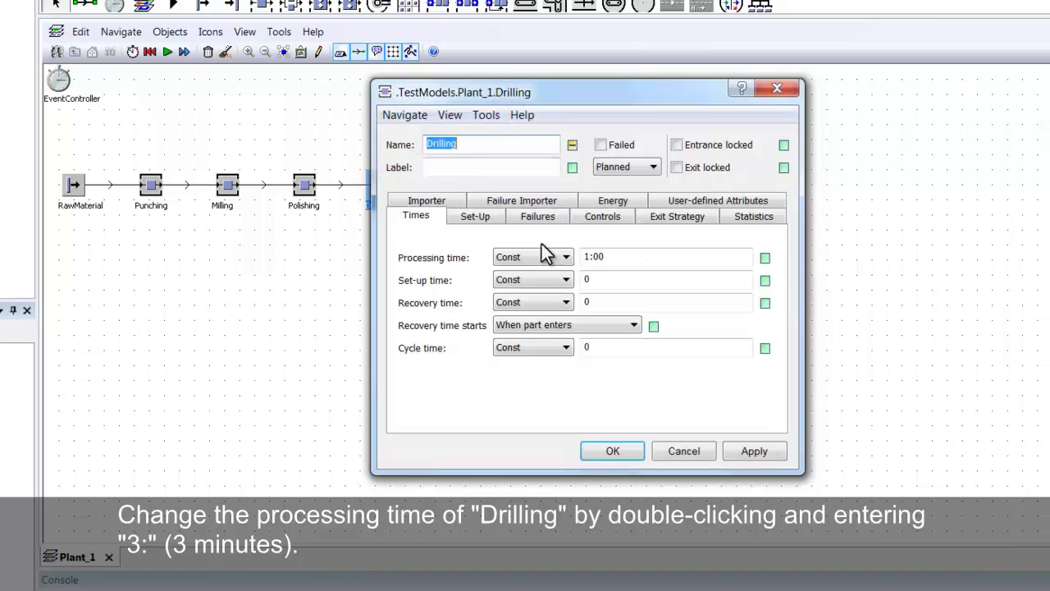
left_click(615, 259)
key("BackSpace")
key("BackSpace")
key("BackSpace")
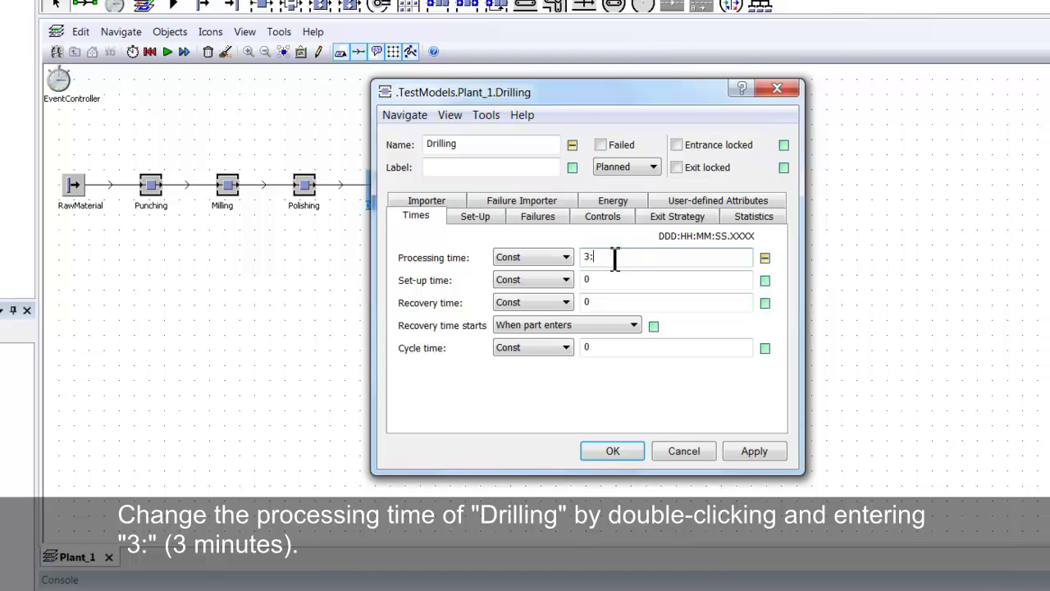
type("3:")
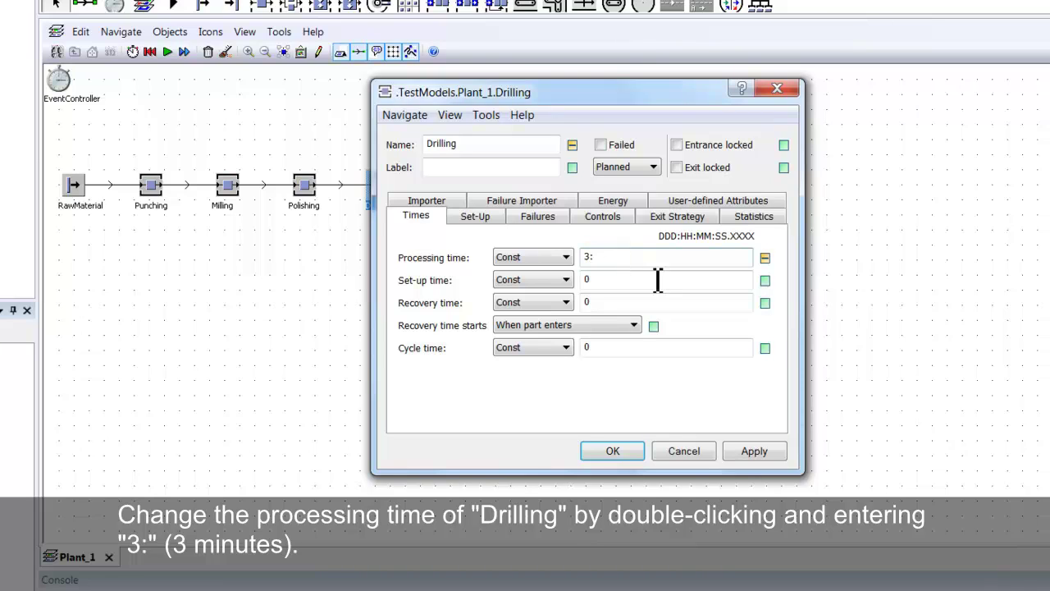
left_click(760, 445)
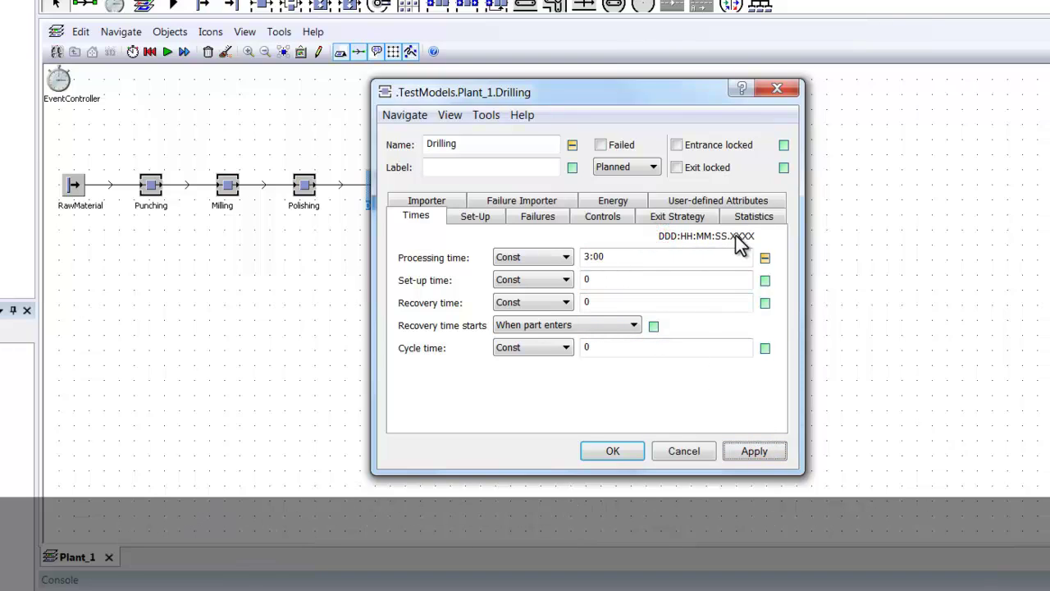
left_click(749, 455)
left_click(628, 454)
left_click(393, 345)
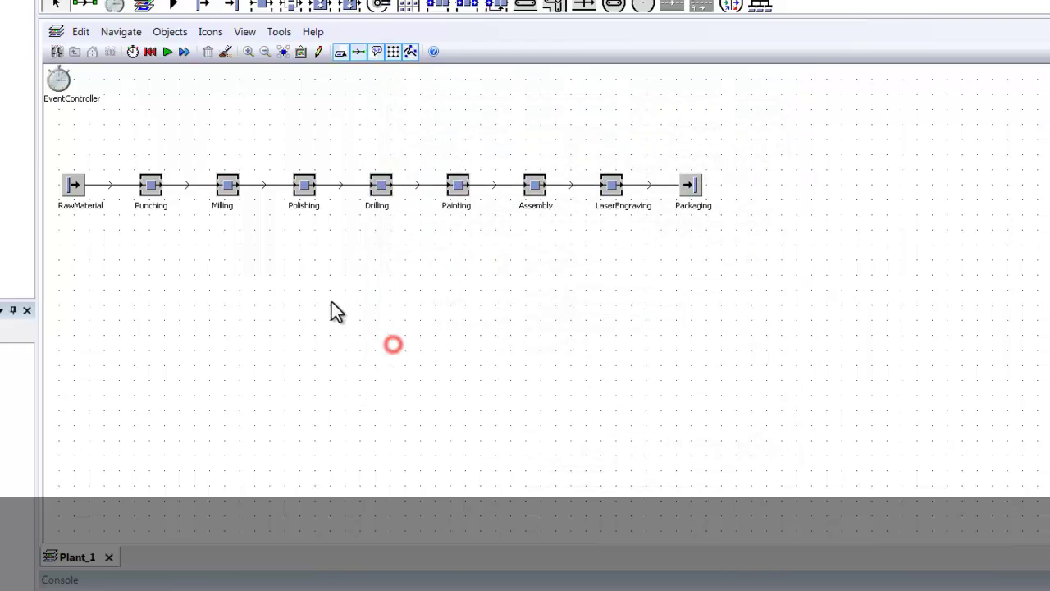
- Run the simulation and check the throughput in the summary report and in Packaging's type statistics
left_click(164, 54)
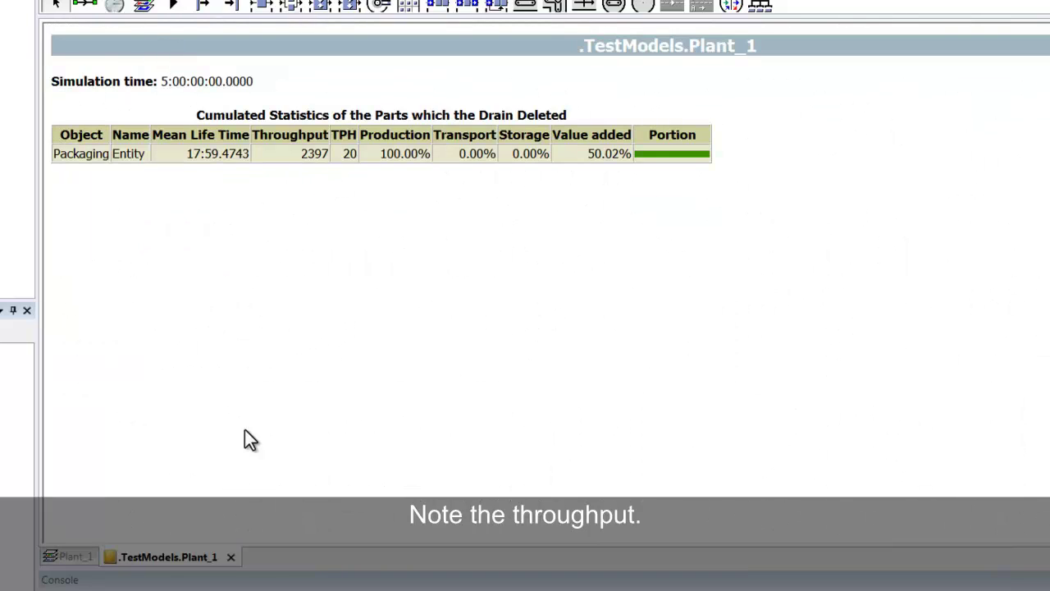
left_click(230, 556)
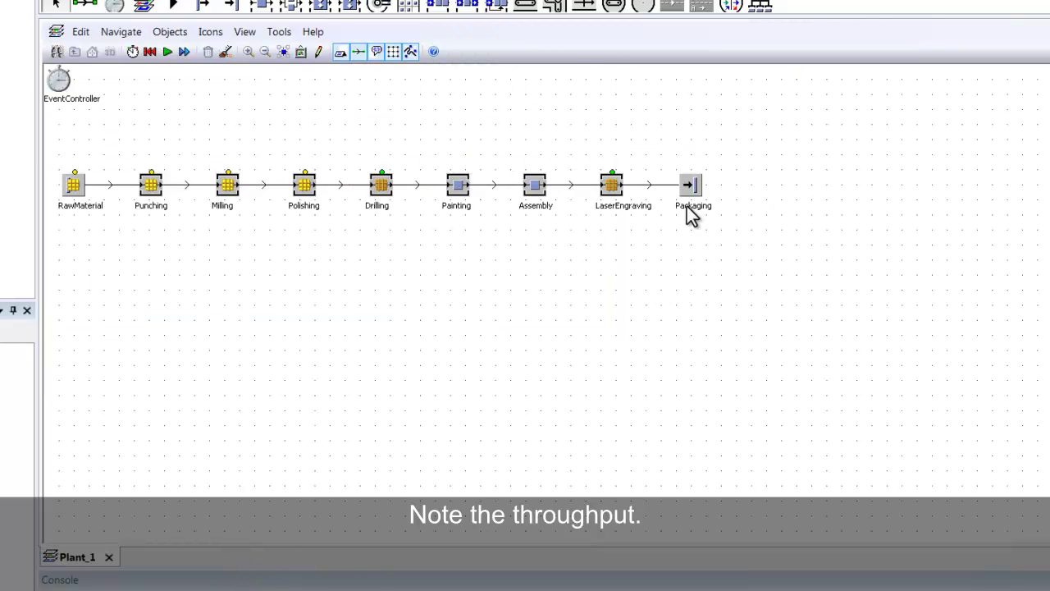
double_click(688, 194)
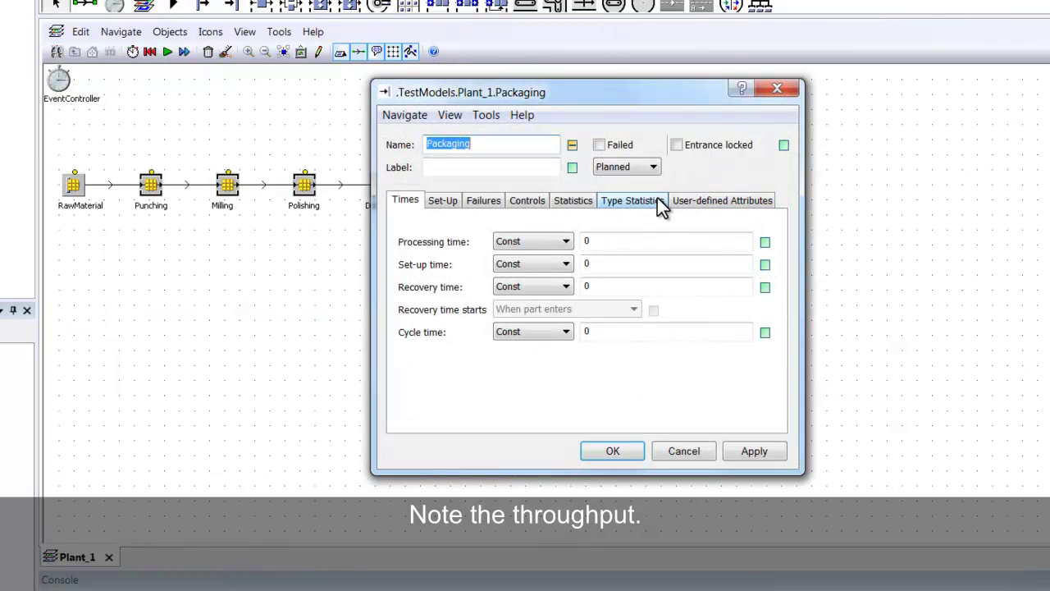
left_click(660, 204)
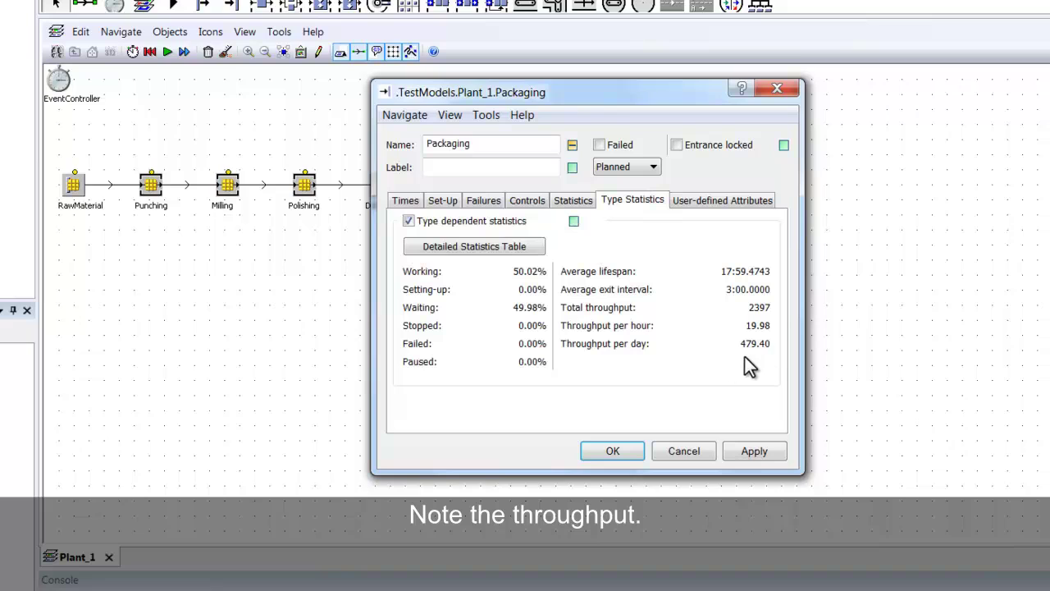
left_click(624, 457)
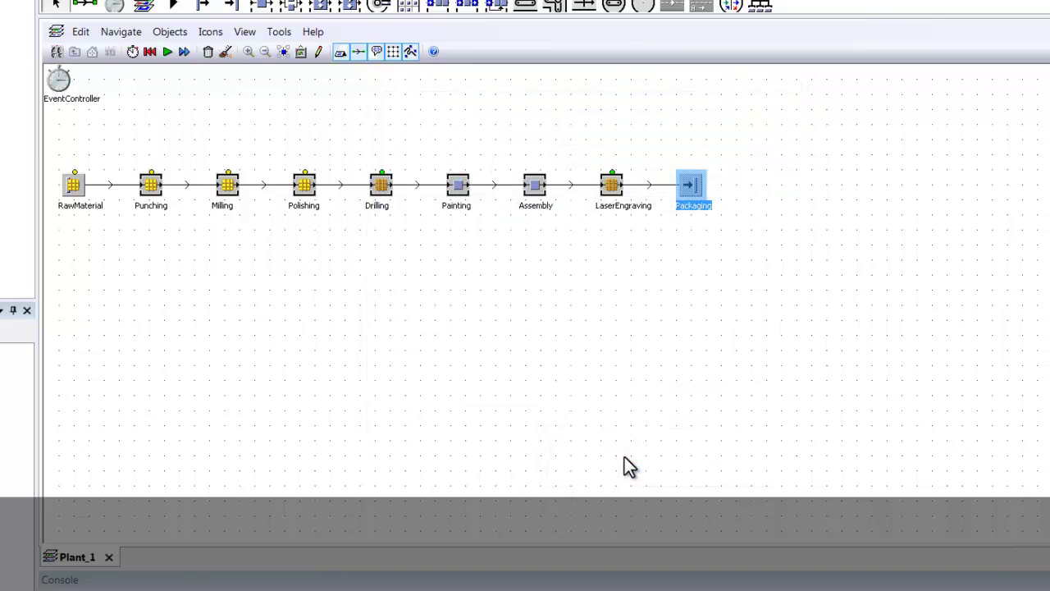
- Reset the simulation, assign the Container MU from the class library to the RawMaterial source, and run the simulation through to its report
left_click(151, 53)
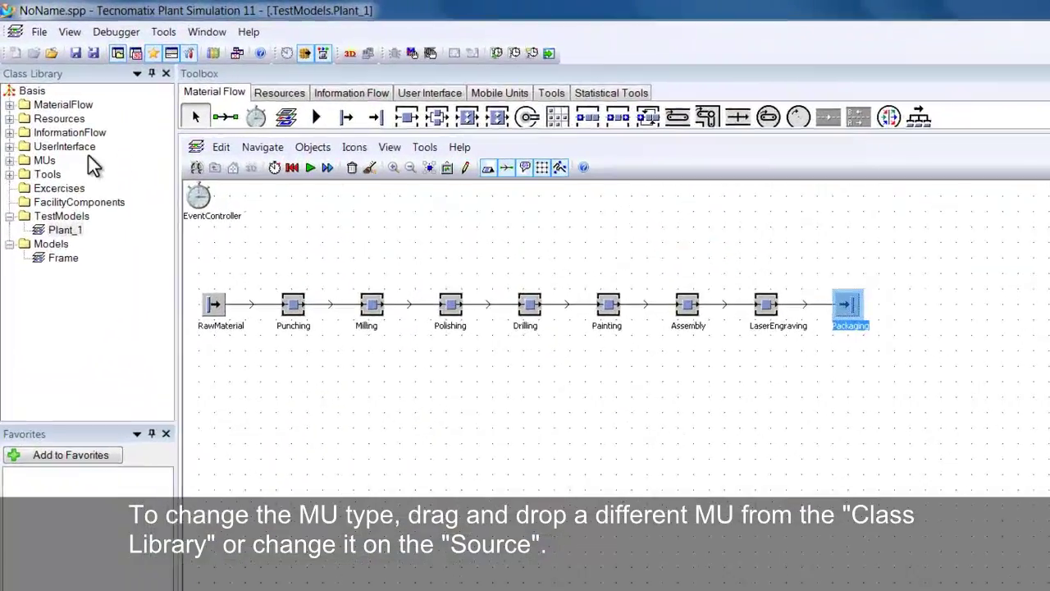
double_click(42, 162)
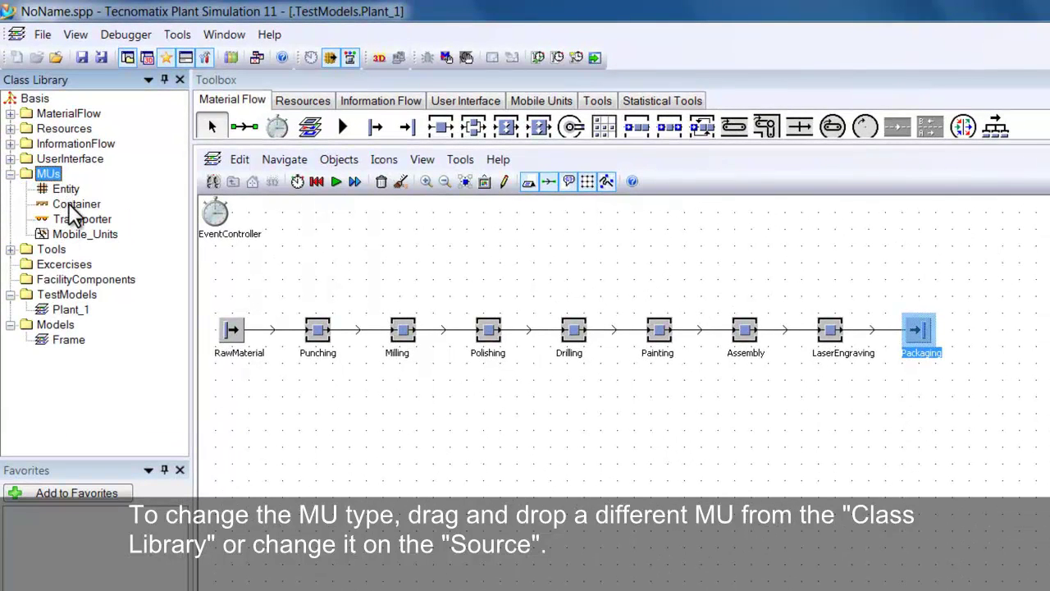
left_click_drag(70, 205, 231, 335)
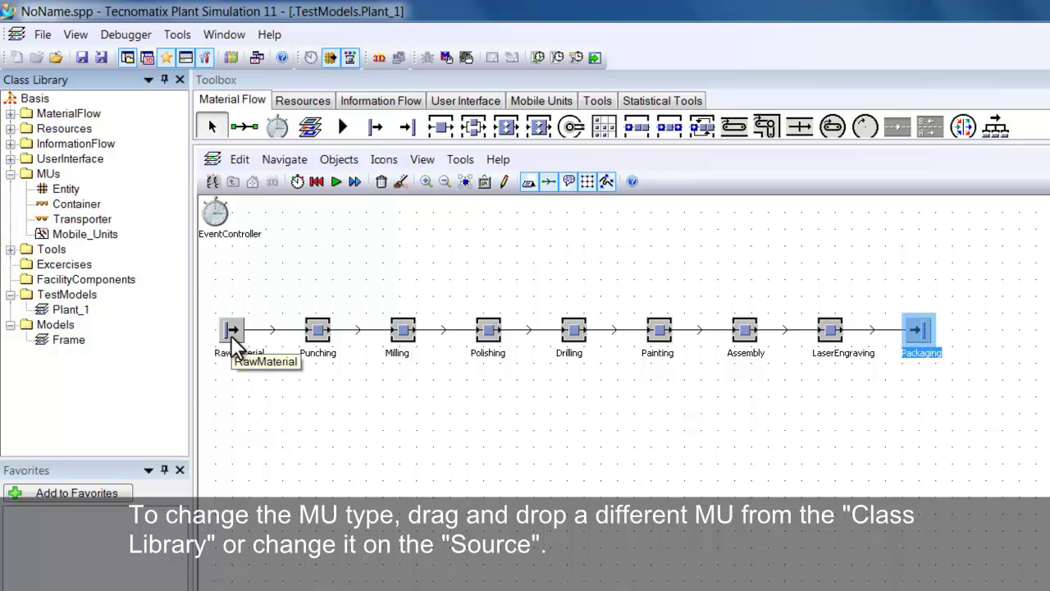
left_click(338, 181)
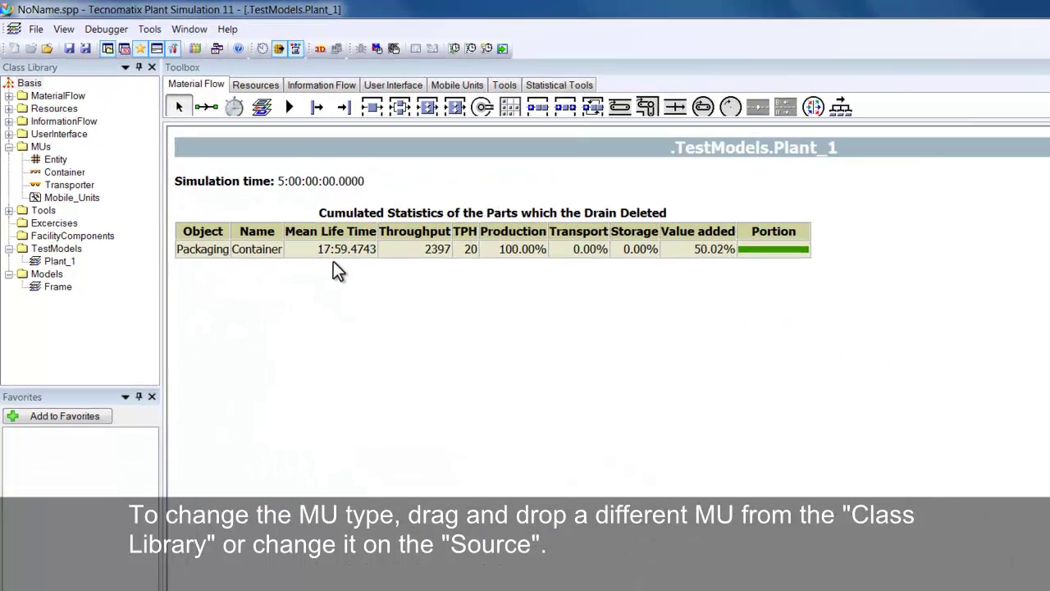
left_click(314, 572)
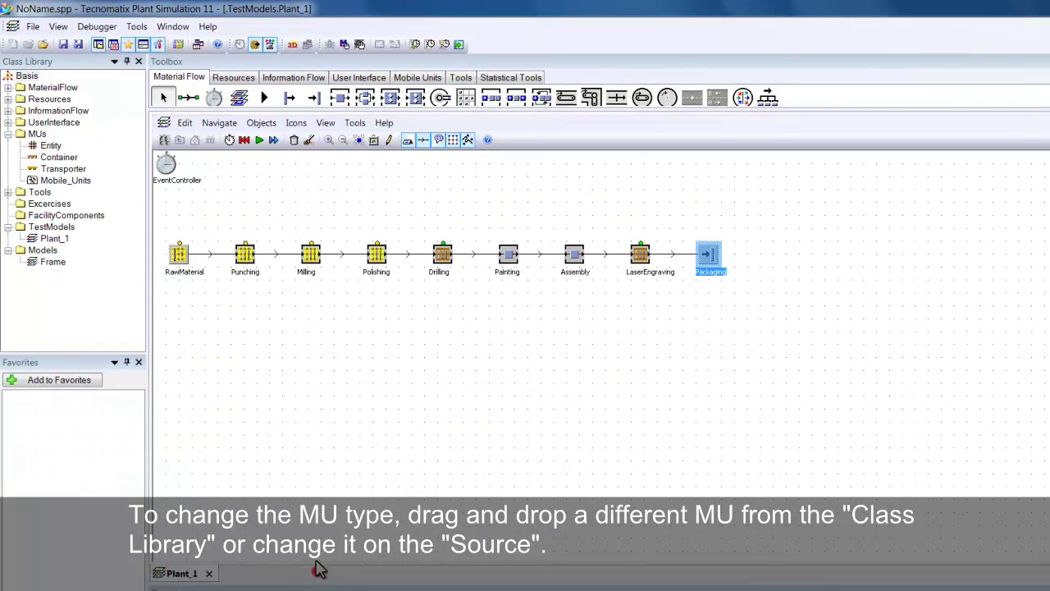
- Lower the EventController's speed to a moderate level, reset and rerun the simulation to watch the parts move, and reset it again
double_click(165, 164)
left_click_drag(930, 357, 859, 358)
left_click(816, 310)
left_click(843, 311)
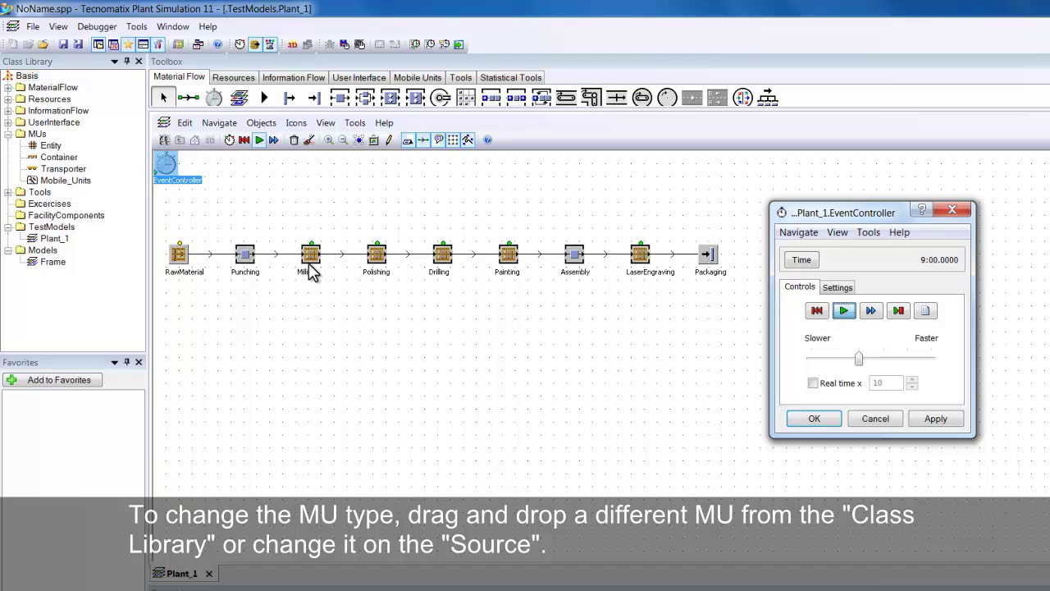
left_click(815, 312)
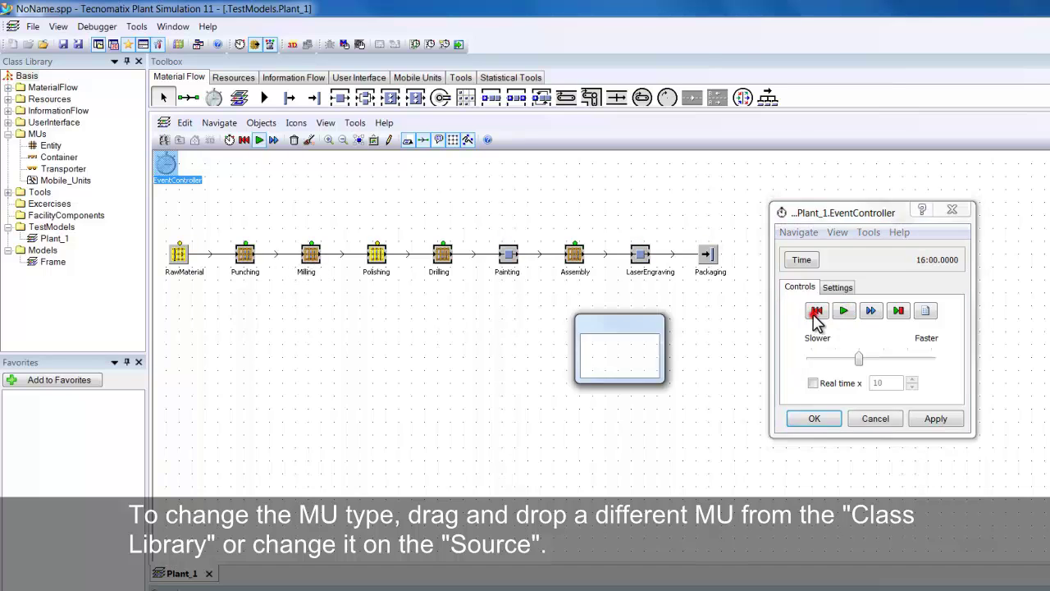
left_click(816, 419)
- Set the RawMaterial source's MU to .MUs.Entity, and reset and run the simulation
double_click(180, 255)
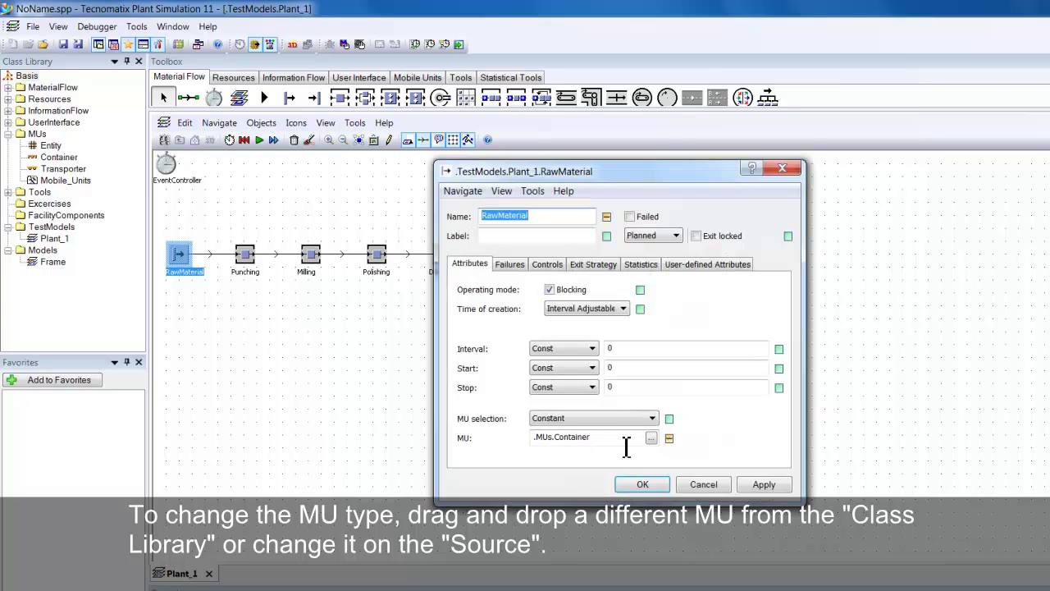
left_click(651, 437)
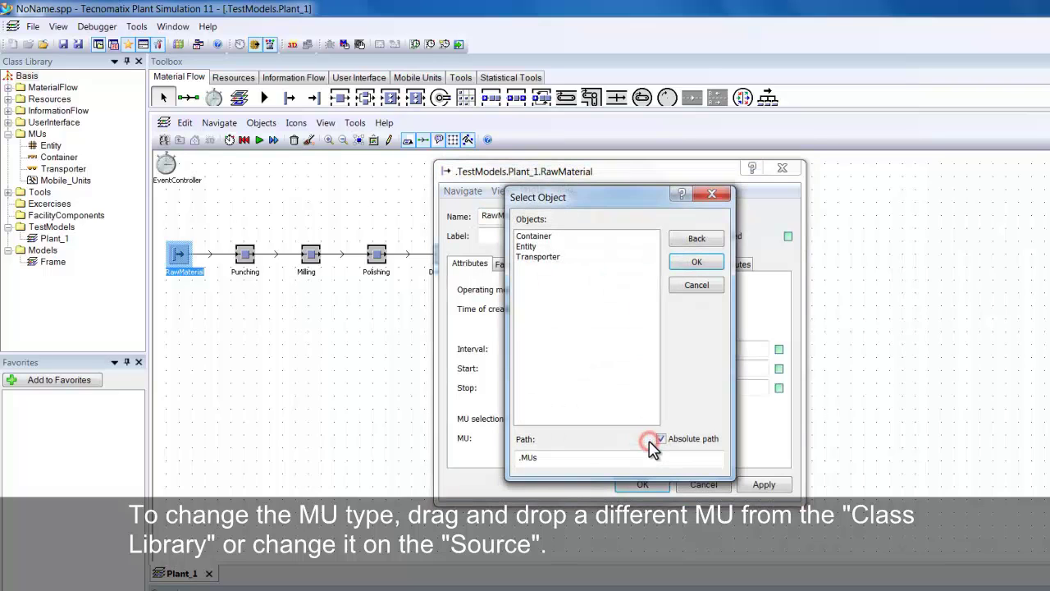
left_click(529, 247)
left_click(696, 262)
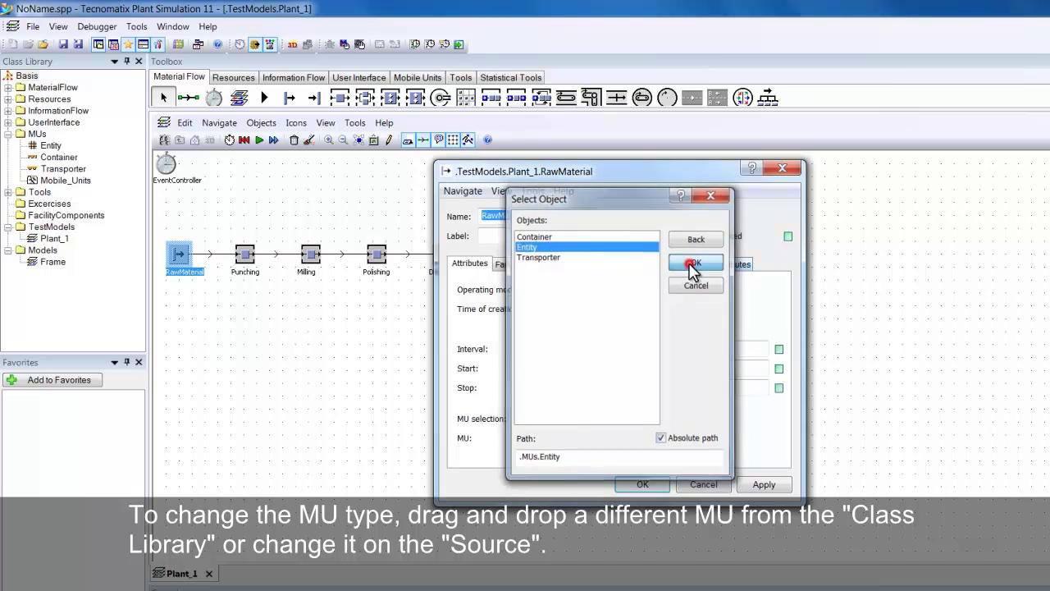
left_click(647, 484)
left_click(366, 404)
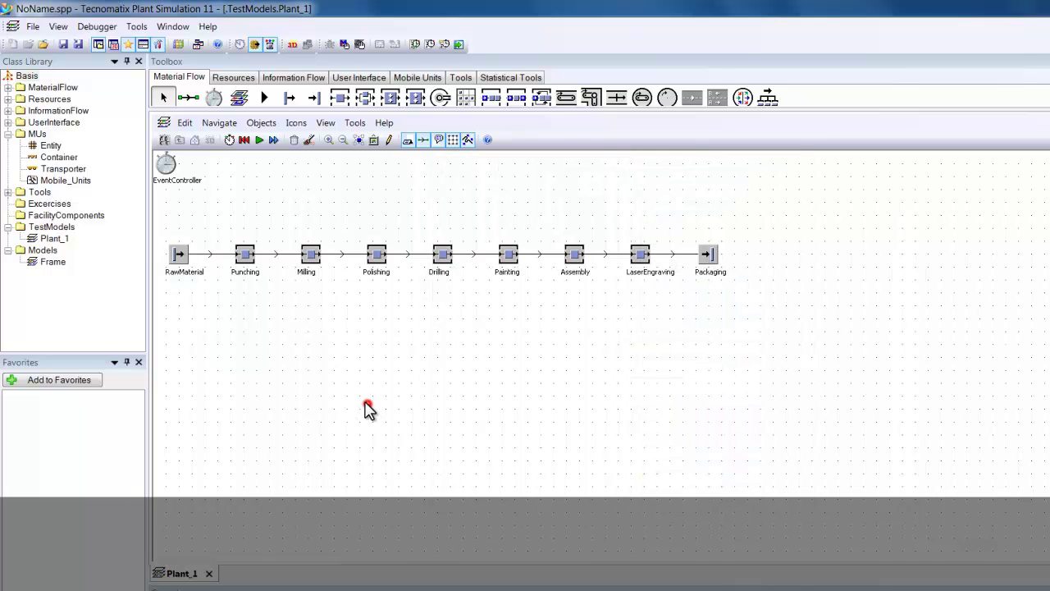
left_click(244, 140)
left_click(260, 141)
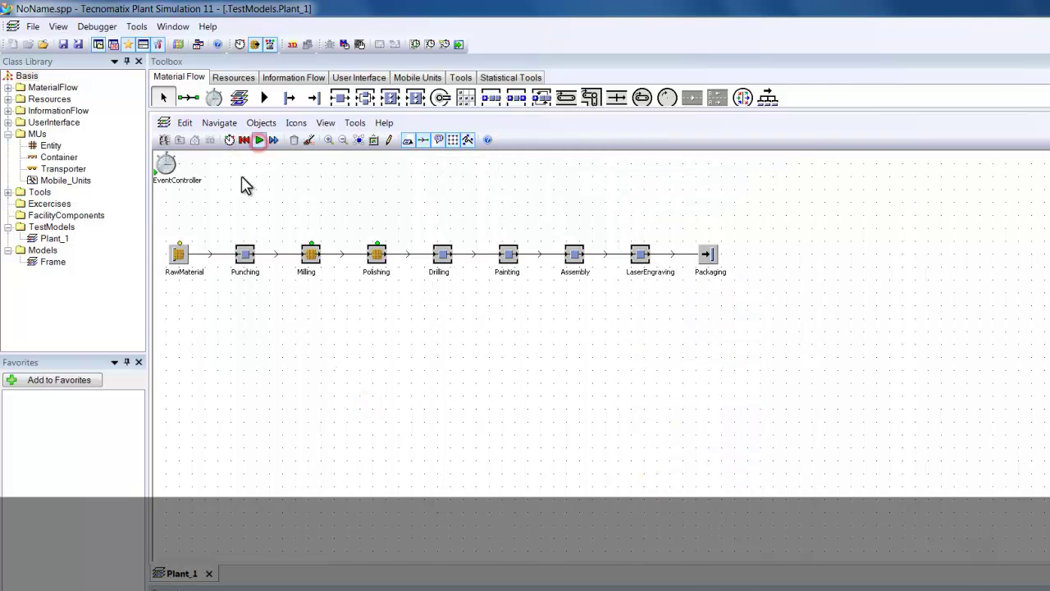